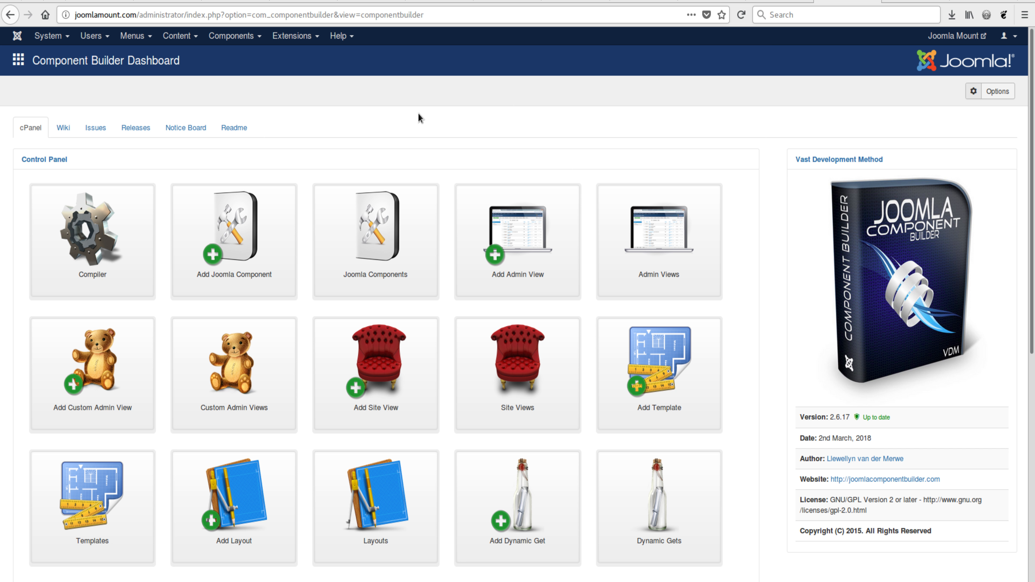
Open the files and folders settings of the Component Builder (public) component and review its custom files and custom folders
left_click(397, 217)
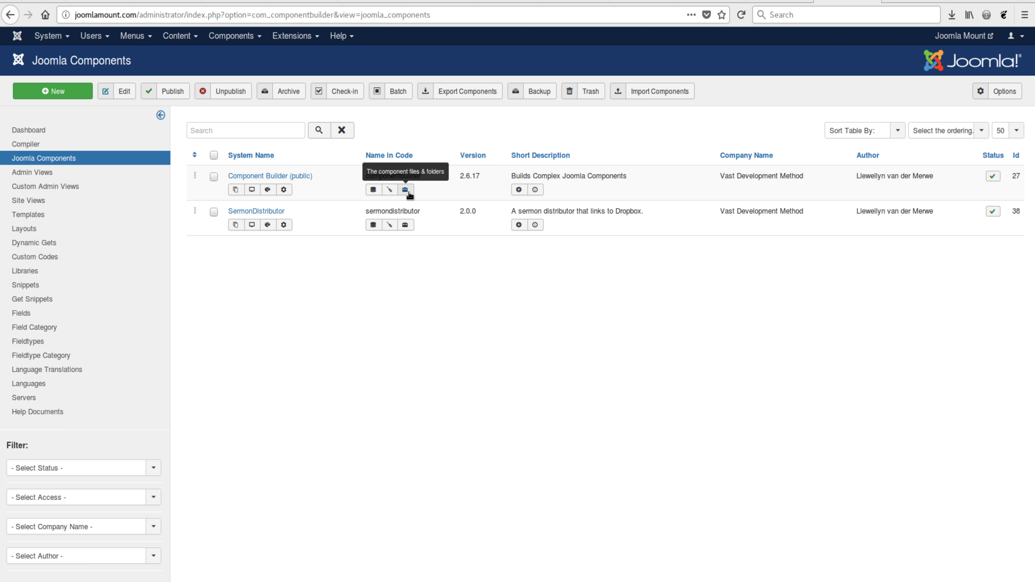
left_click(409, 193)
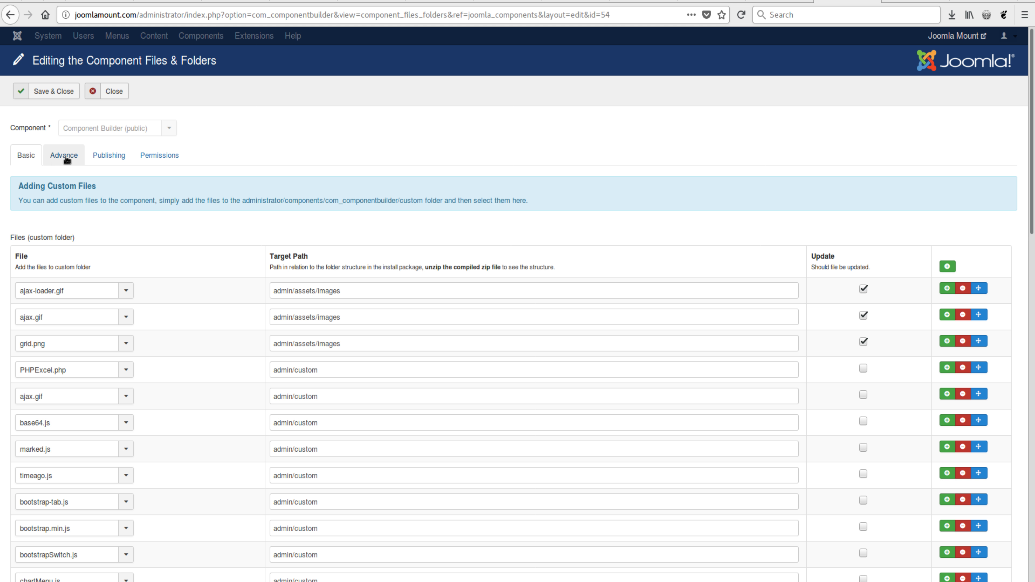
scroll(151, 261, "down", 20)
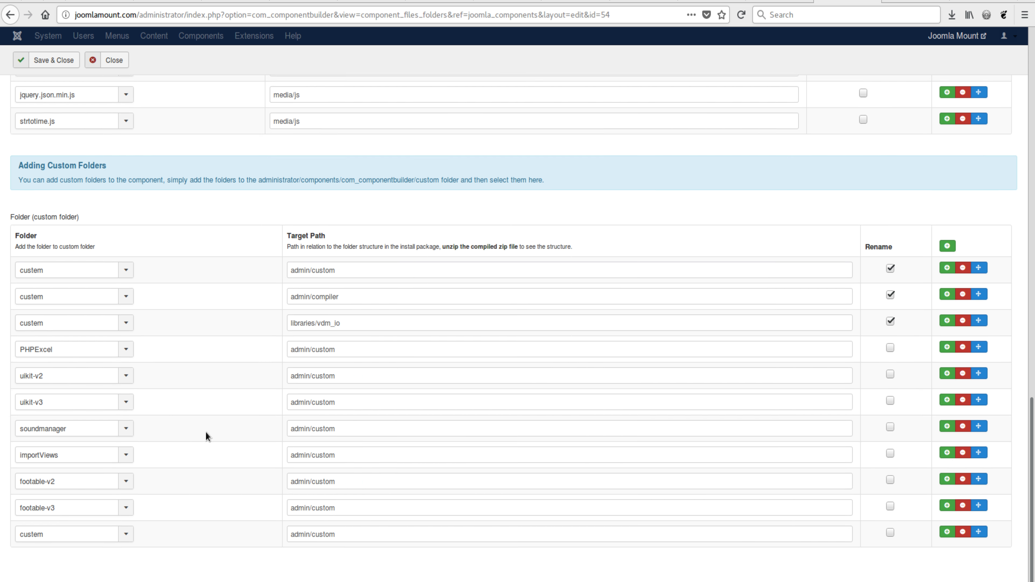
scroll(205, 432, "up", 12)
scroll(205, 432, "up", 10)
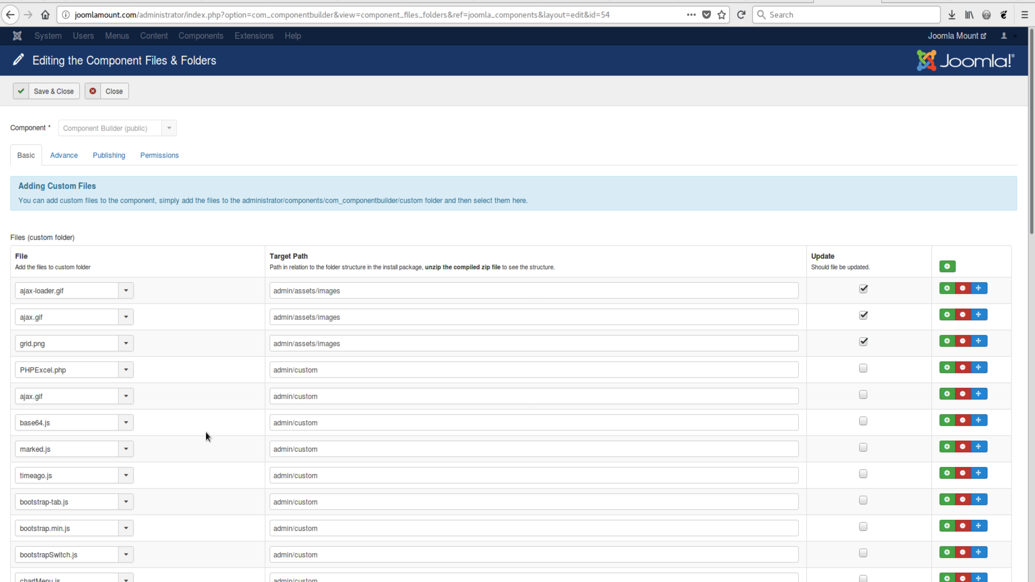
scroll(195, 453, "down", 3)
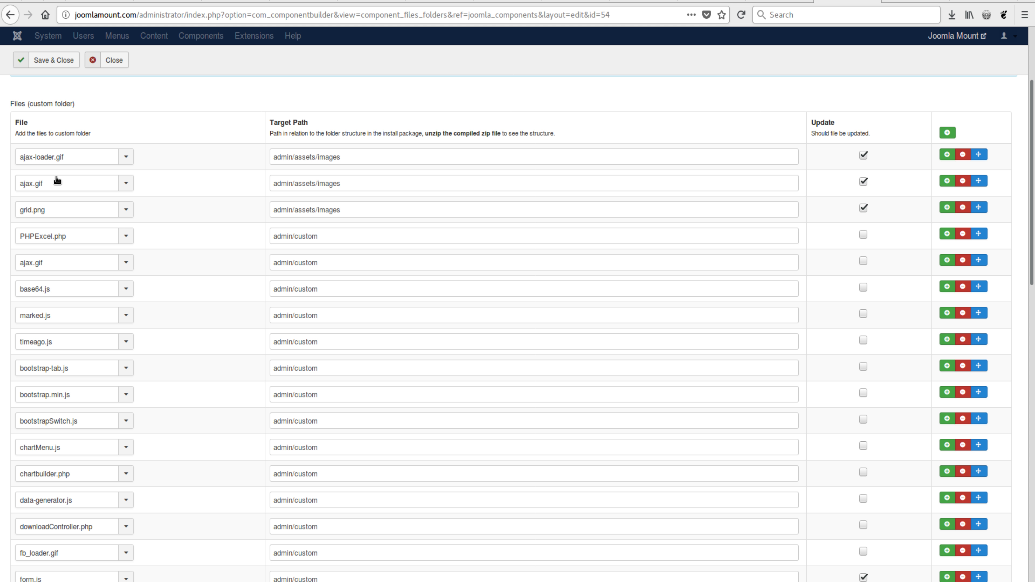
scroll(147, 346, "up", 3)
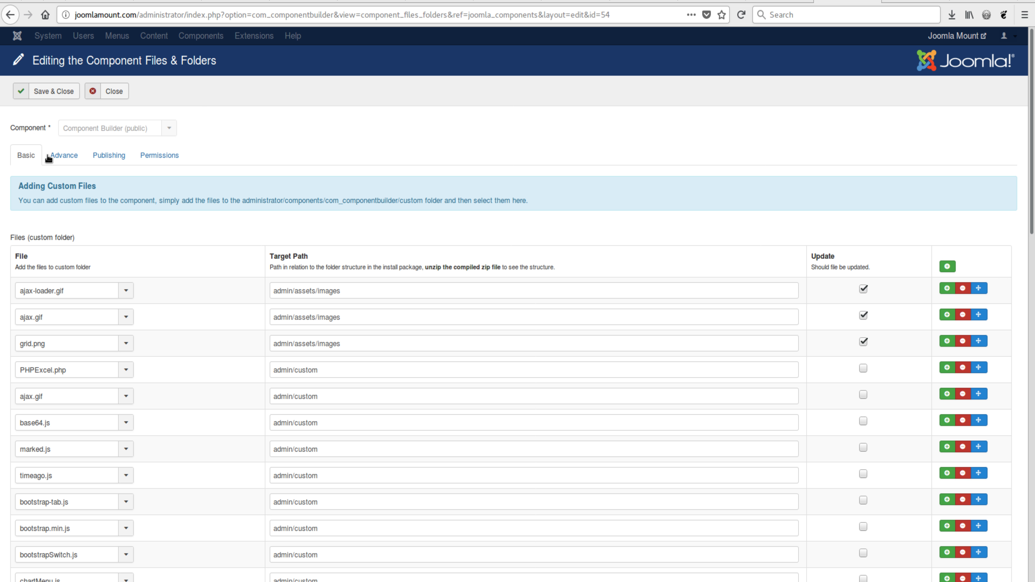
Show the advanced full-path file settings and highlight the note about PHP needing permission to read the file
left_click(65, 159)
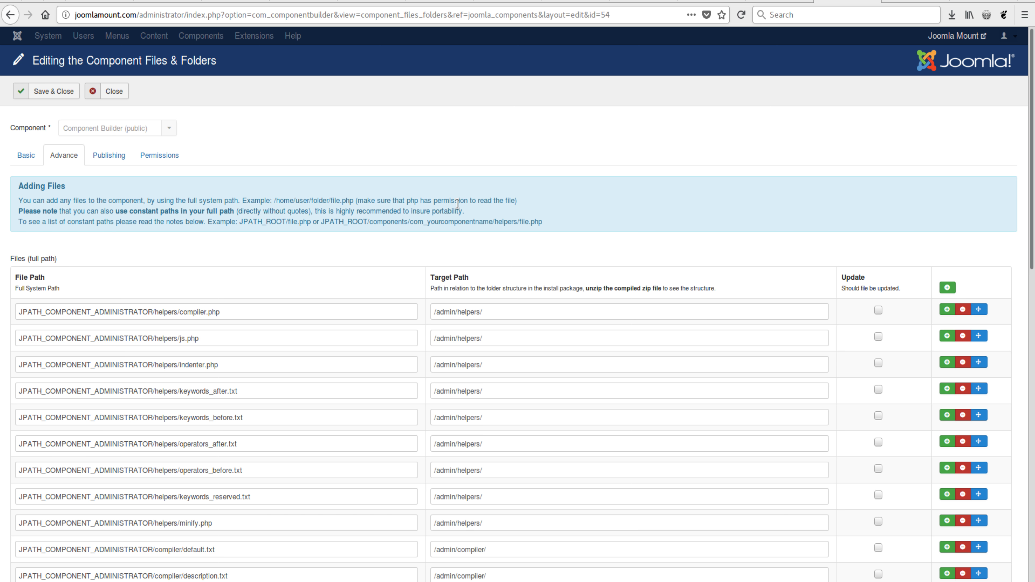
left_click_drag(405, 199, 516, 199)
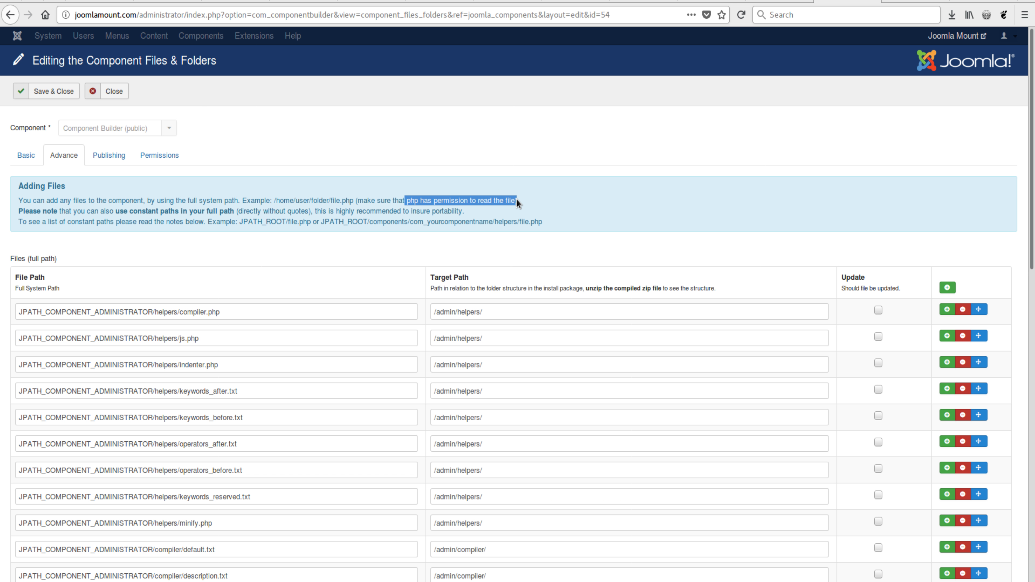
left_click(516, 199)
left_click_drag(406, 200, 468, 200)
left_click(330, 253)
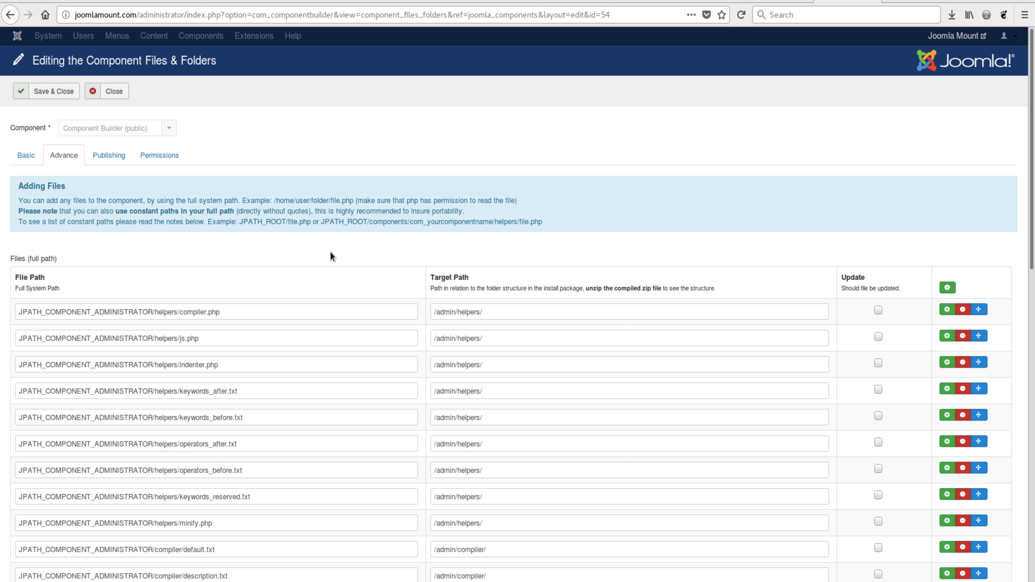
Highlight the note on using constant paths directly in a file's full path
scroll(331, 253, "down", 2)
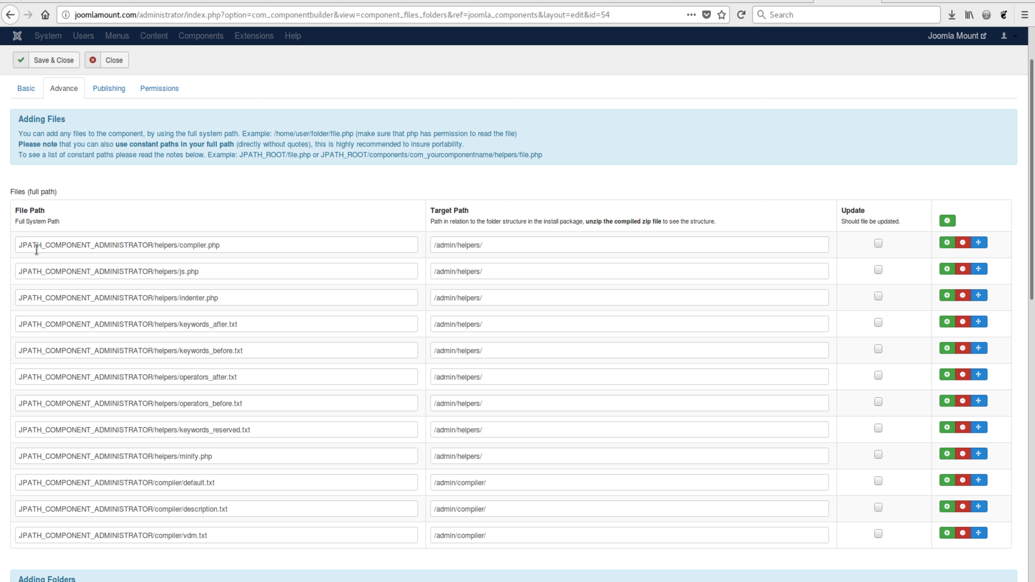
left_click(25, 245)
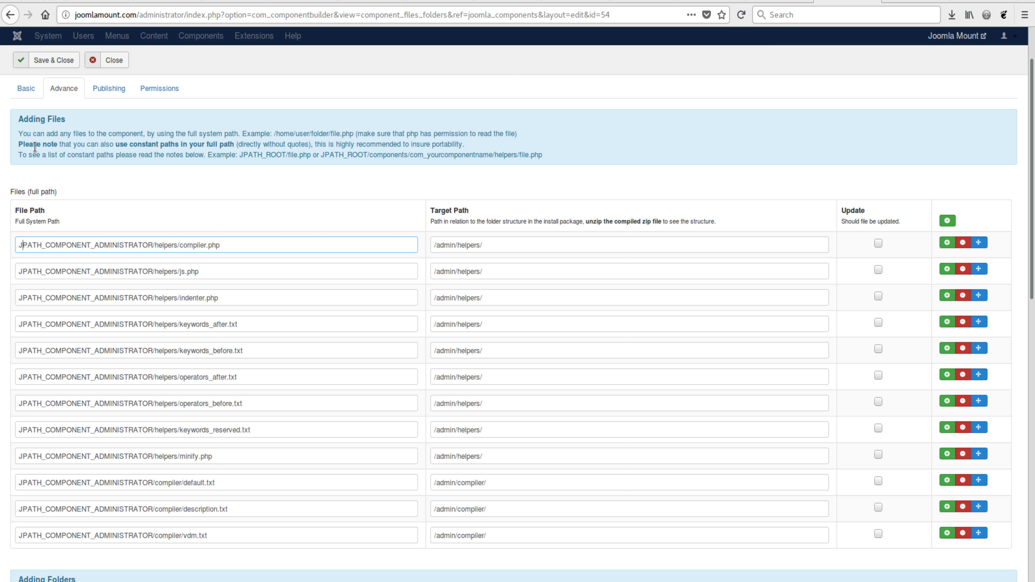
left_click_drag(22, 141, 284, 133)
left_click(134, 152)
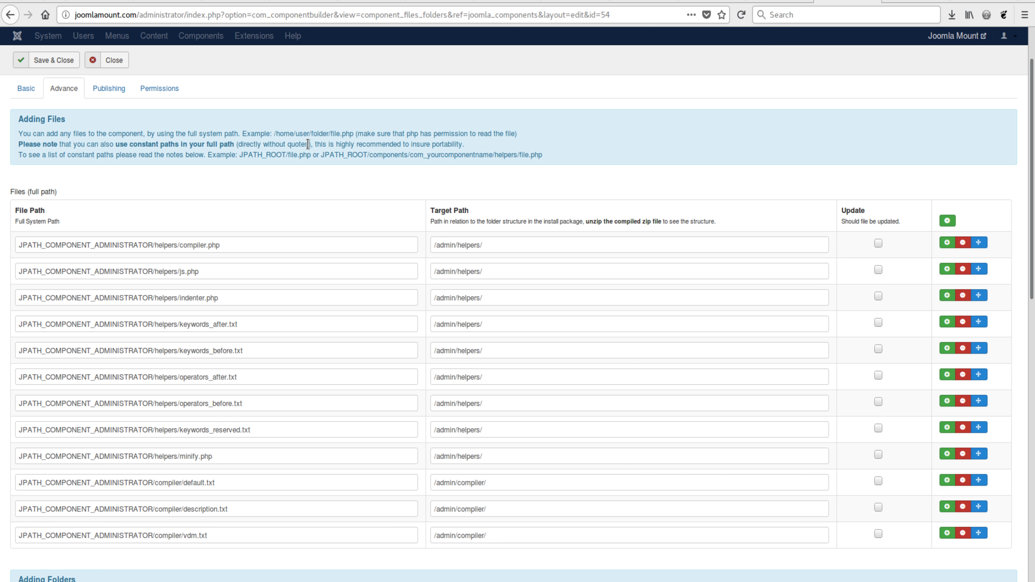
Try adding quotes to the helpers/compiler.php file path around the constant and the path end, and remove them again
left_click(151, 248)
type("'.'")
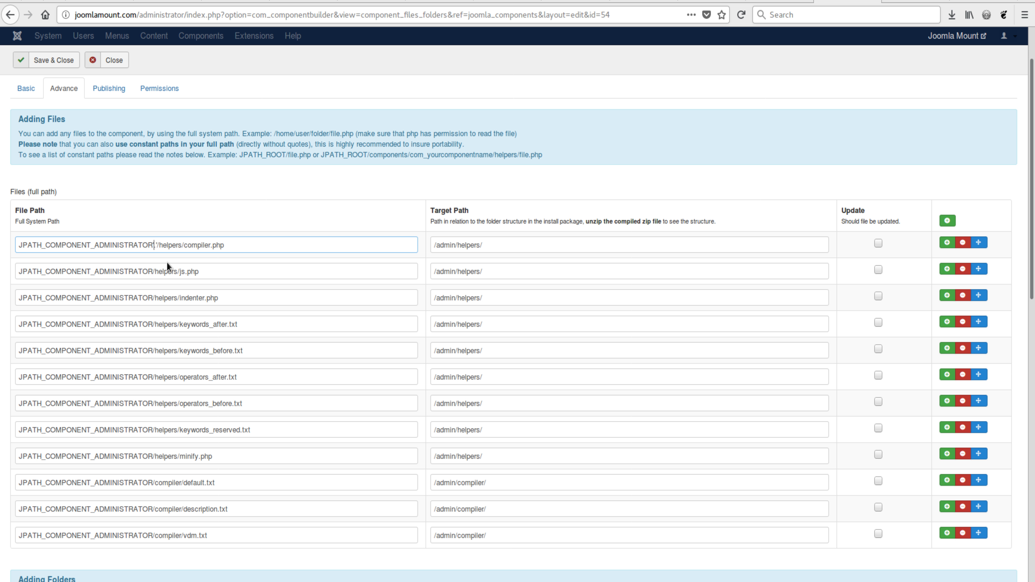
left_click(231, 246)
type("'")
key("BackSpace")
key("BackSpace")
left_click(227, 243)
key("BackSpace")
left_click(217, 192)
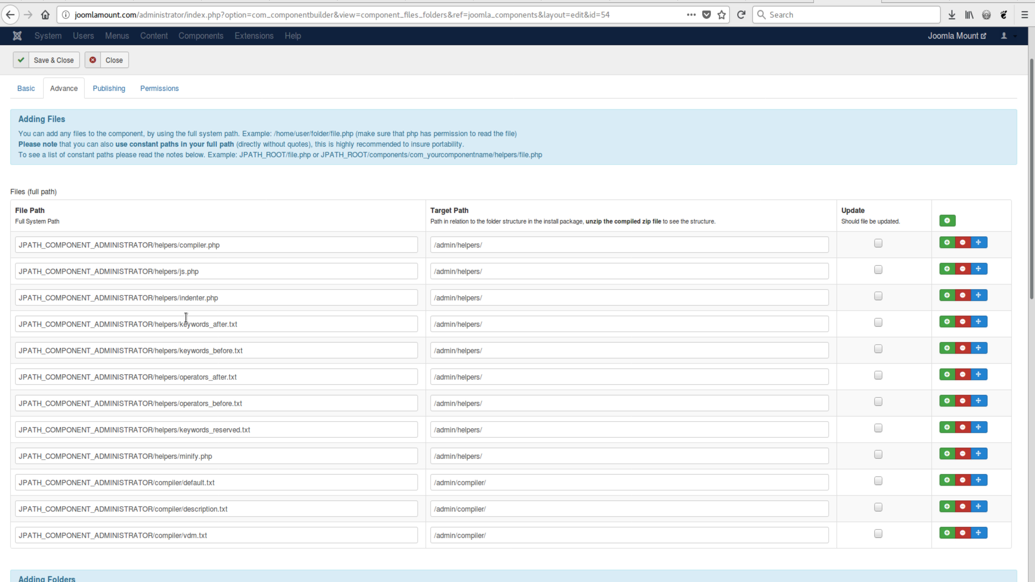
Review the full-path file and folder lists and highlight "admin" in the target path of helpers/compiler.php
scroll(186, 318, "down", 9)
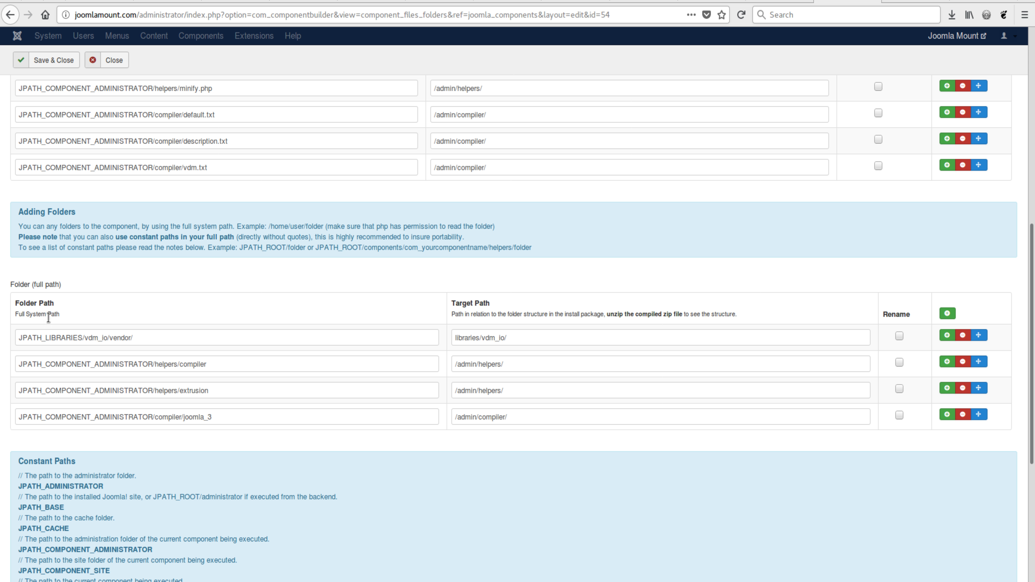
scroll(122, 325, "up", 4)
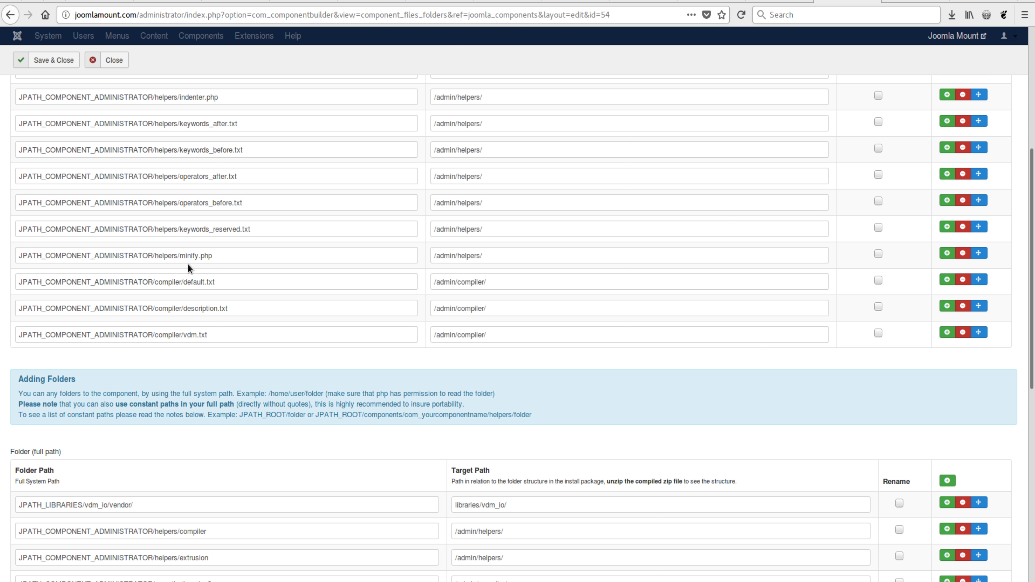
scroll(267, 374, "up", 6)
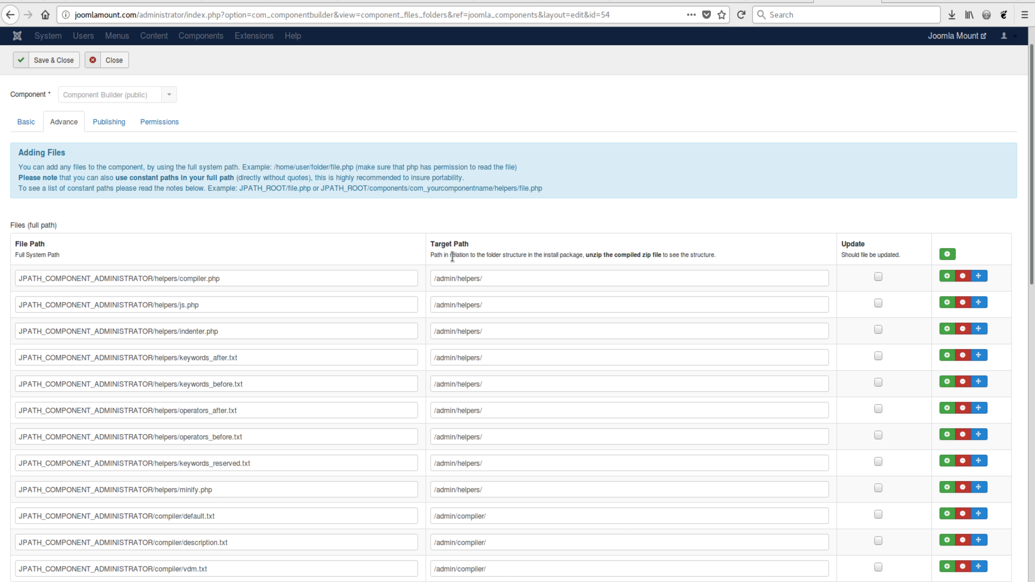
scroll(476, 293, "down", 2)
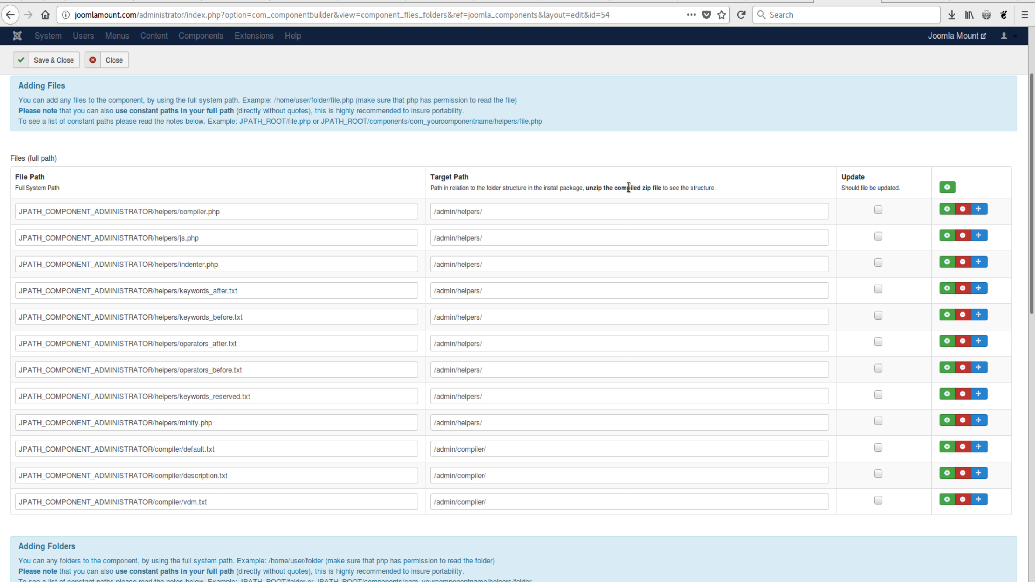
scroll(516, 247, "down", 1)
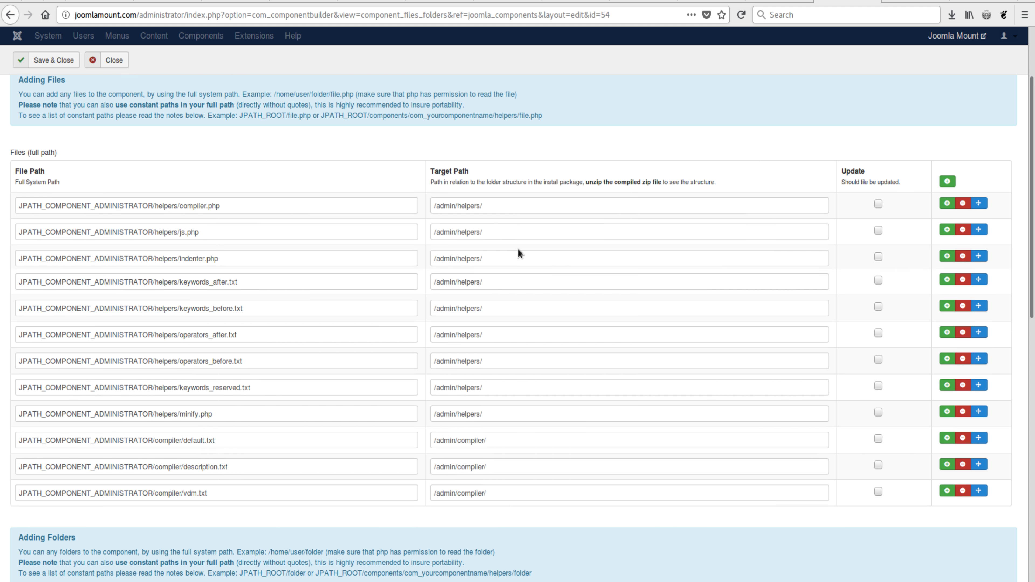
left_click_drag(436, 178, 456, 178)
Highlight "libraries" in the target path of the JPATH_LIBRARIES/vdm_io/vendor/ folder
scroll(522, 347, "down", 1)
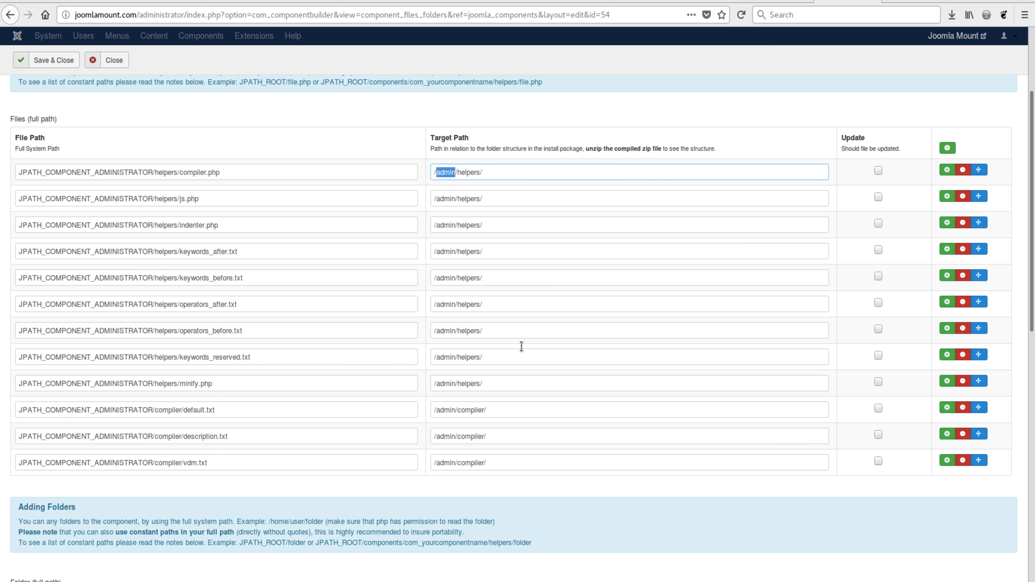
scroll(522, 346, "down", 6)
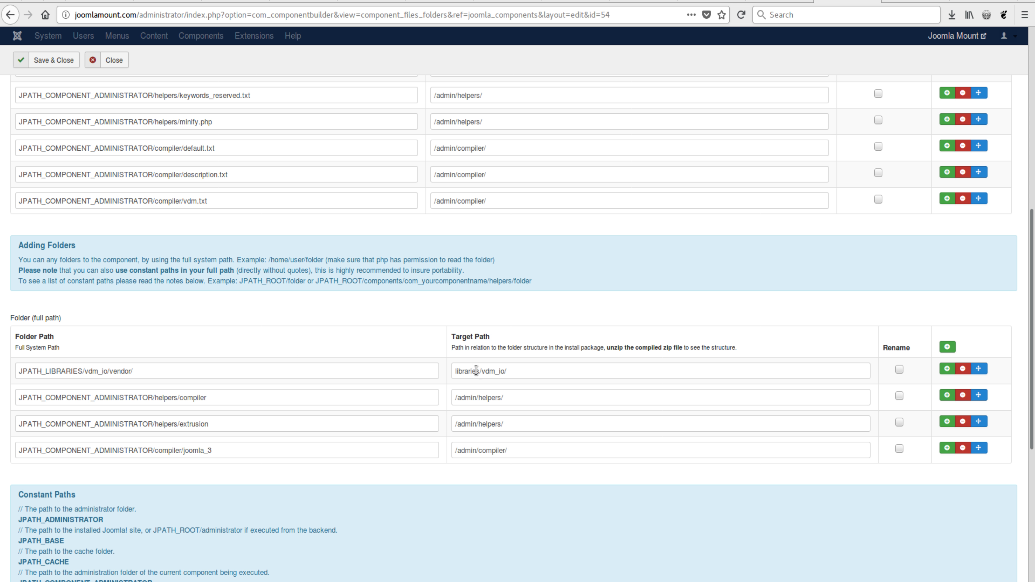
left_click_drag(480, 371, 446, 372)
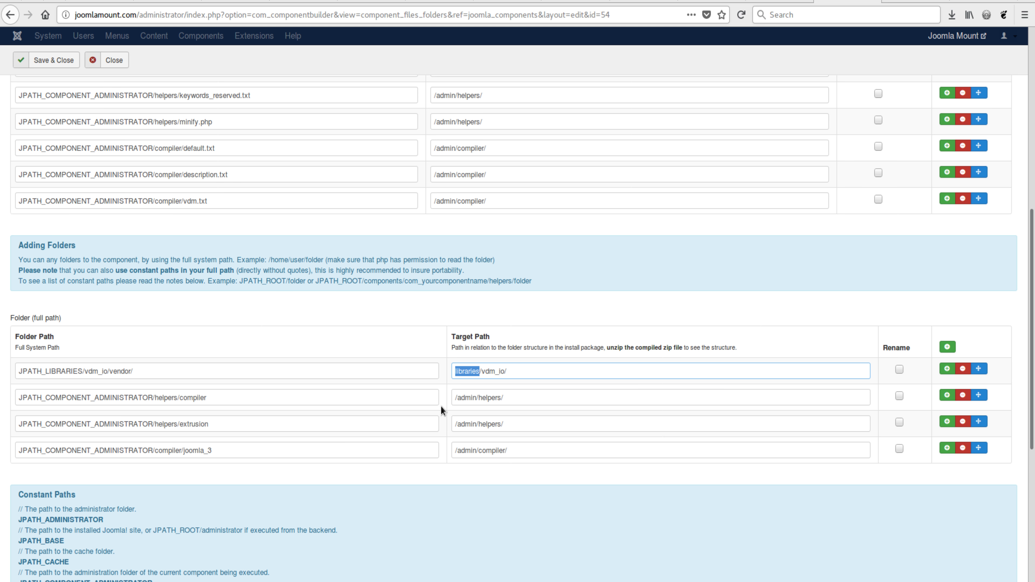
left_click(471, 371)
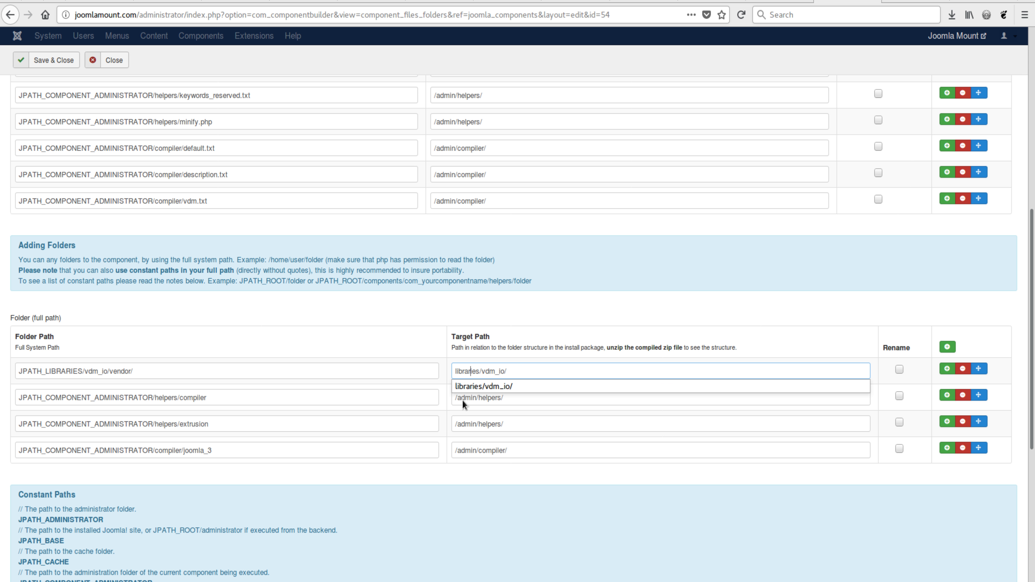
left_click(466, 318)
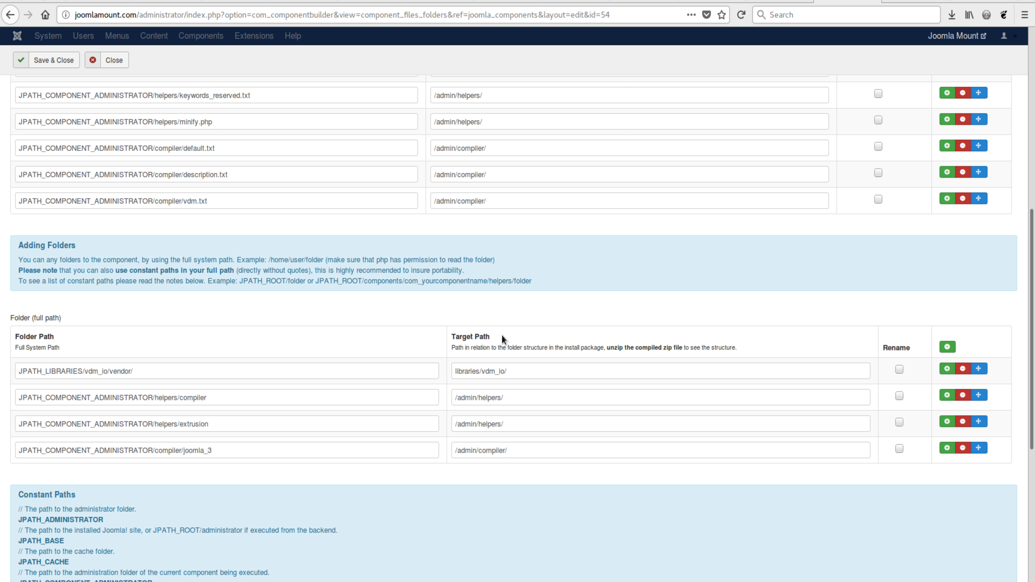
left_click_drag(501, 335, 439, 340)
left_click(434, 331)
left_click_drag(479, 375, 453, 374)
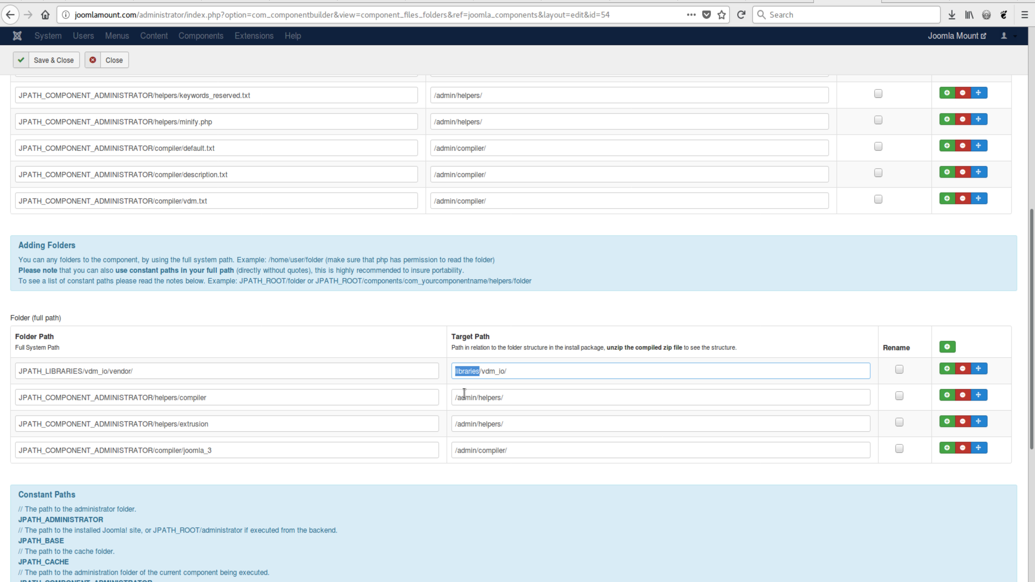
Highlight the whole source folder path JPATH_LIBRARIES/vdm_io/vendor/ in the full-path folder list
left_click(106, 373)
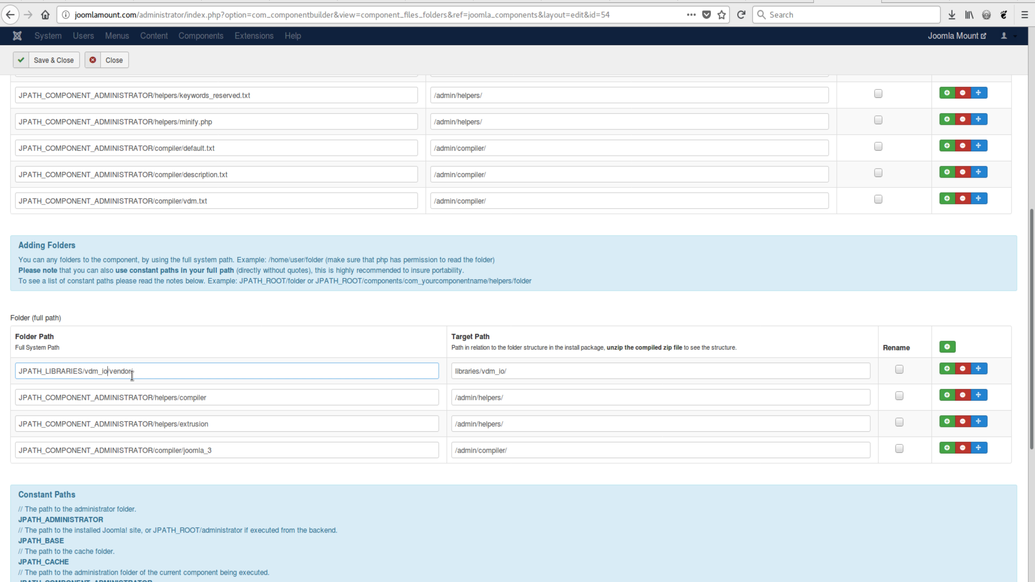
left_click_drag(138, 371, 35, 341)
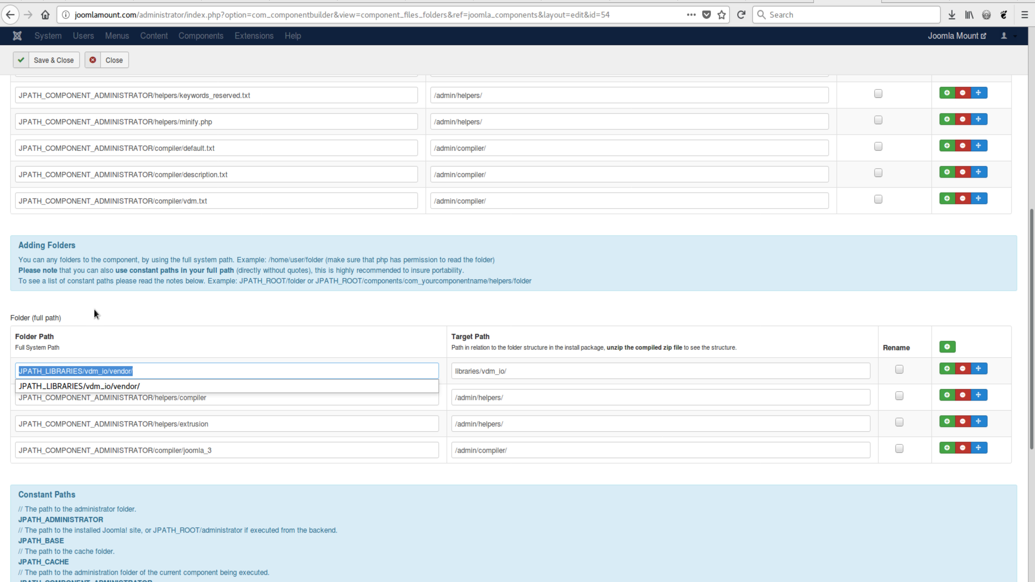
left_click(357, 306)
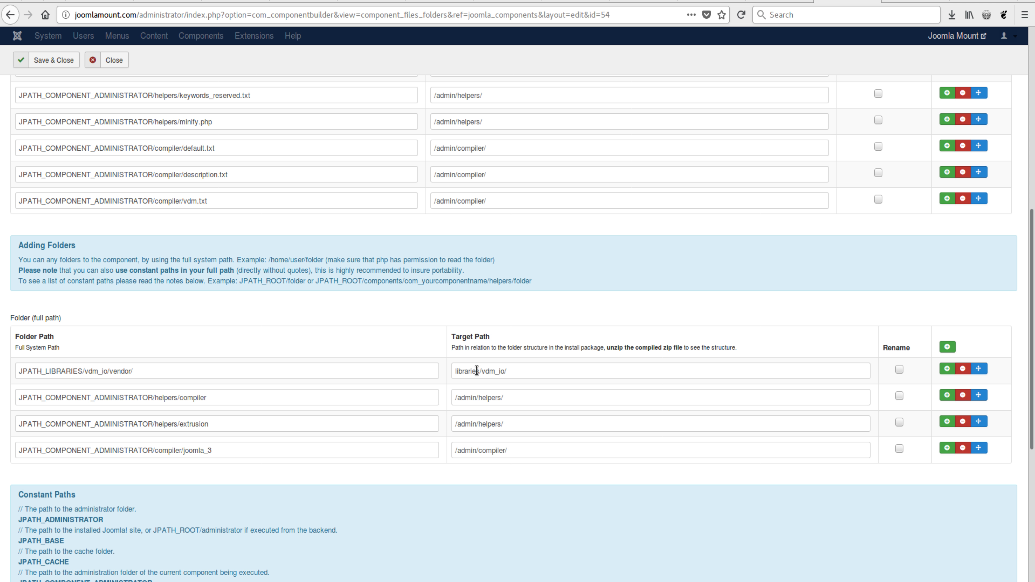
Compare "admin" in the helpers/compiler folder's target path with "libraries" in the vendor folder's target path
double_click(472, 398)
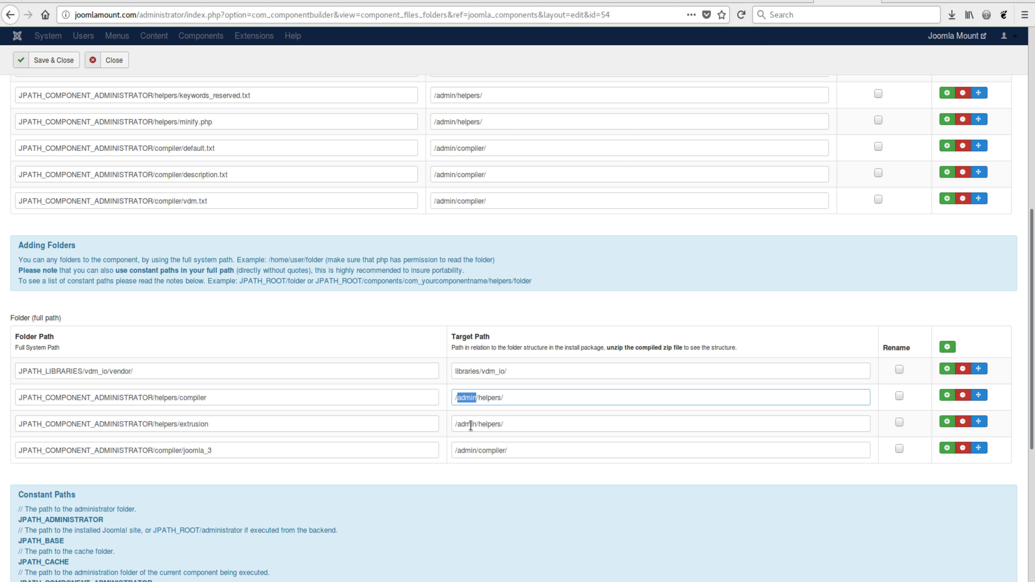
double_click(466, 371)
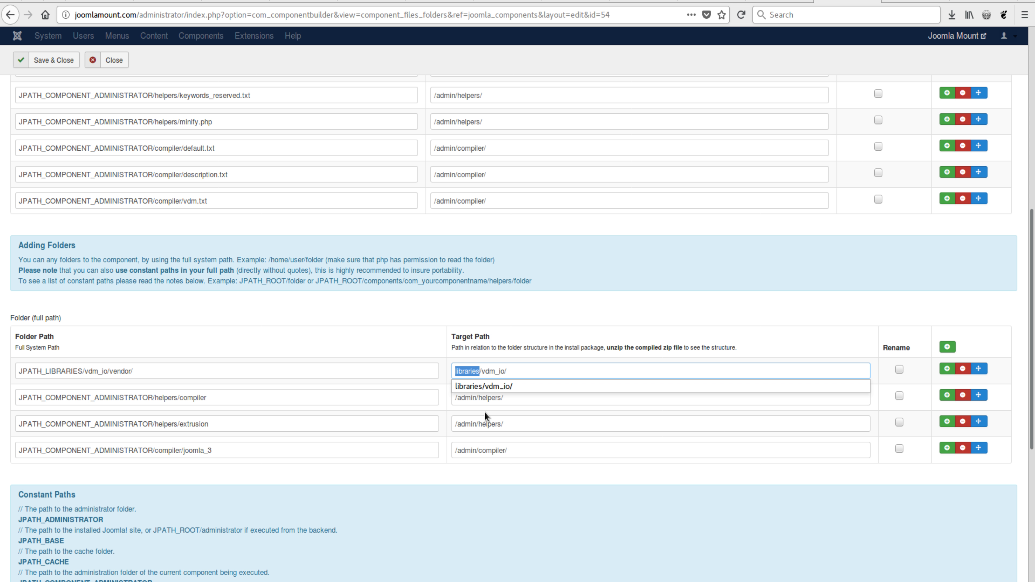
left_click(469, 311)
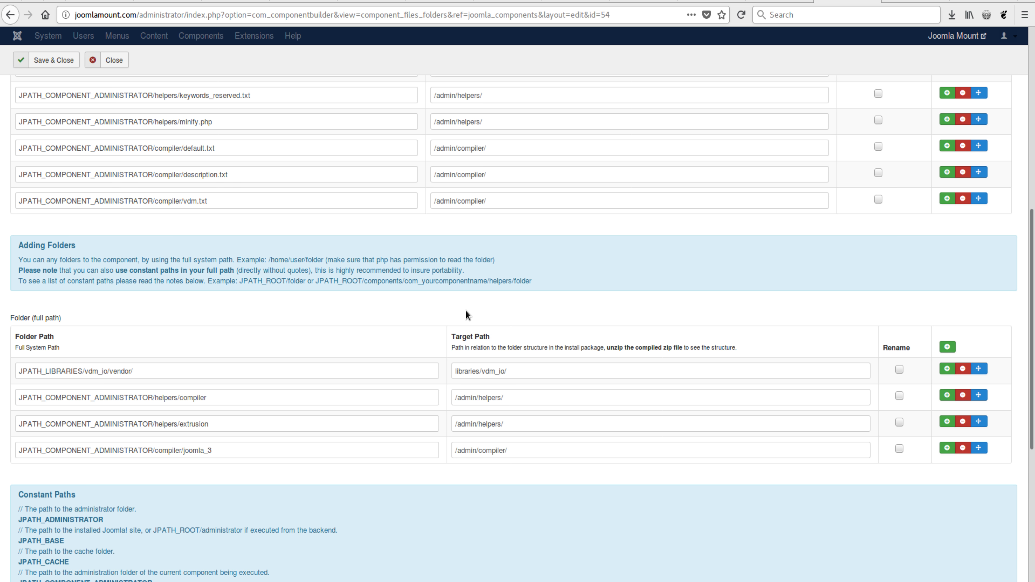
left_click_drag(456, 371, 479, 369)
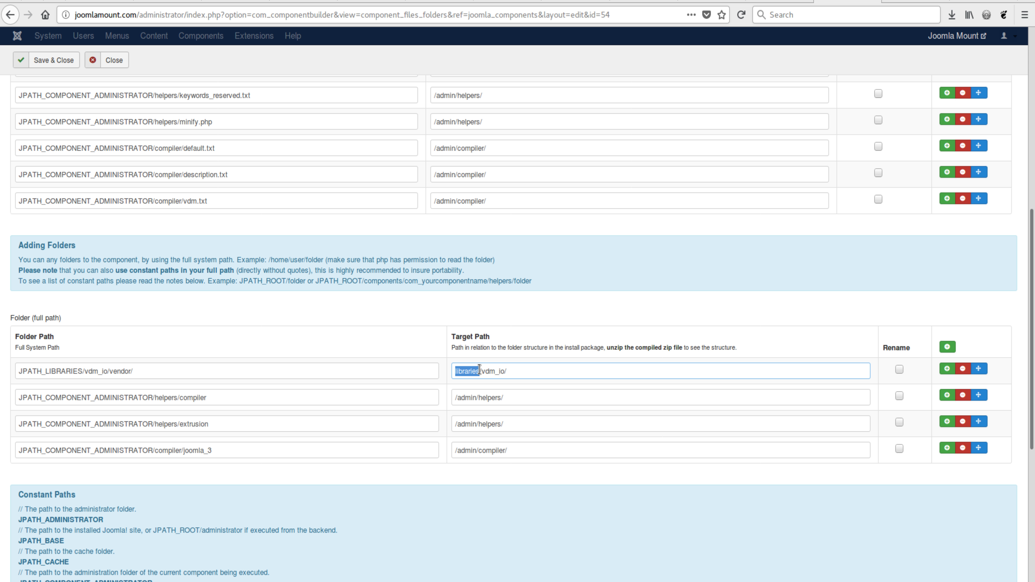
left_click(498, 316)
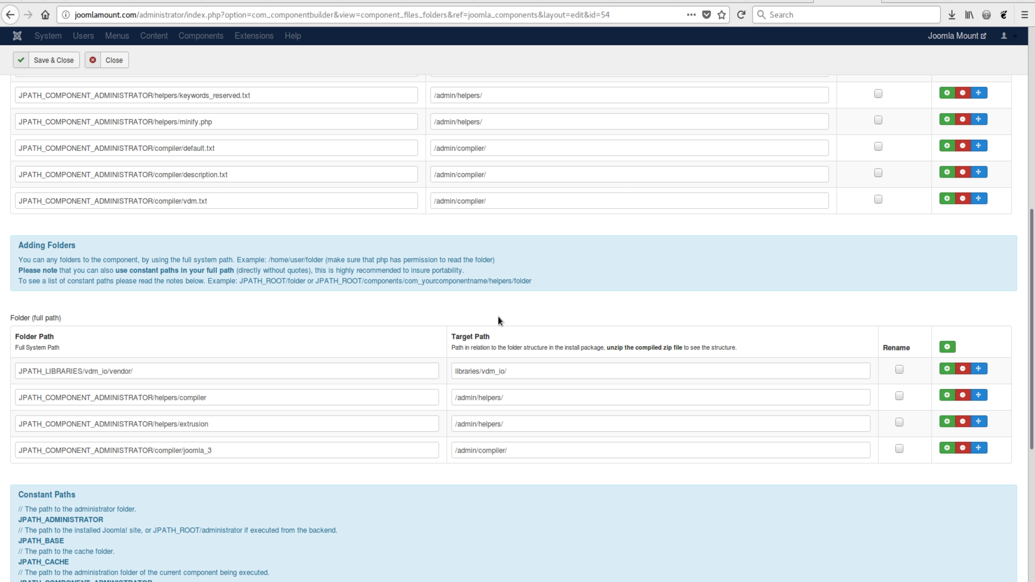
Switch to the code editor and show the setDynamicF0ld3rs method at the end of script.php
key("alt+Tab")
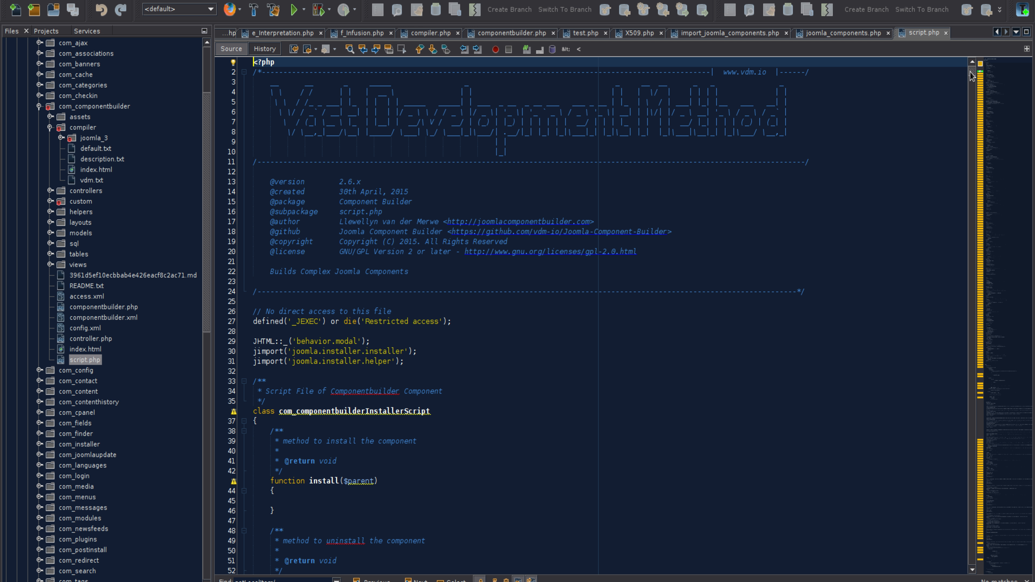
left_click_drag(971, 76, 966, 545)
scroll(756, 357, "down", 12)
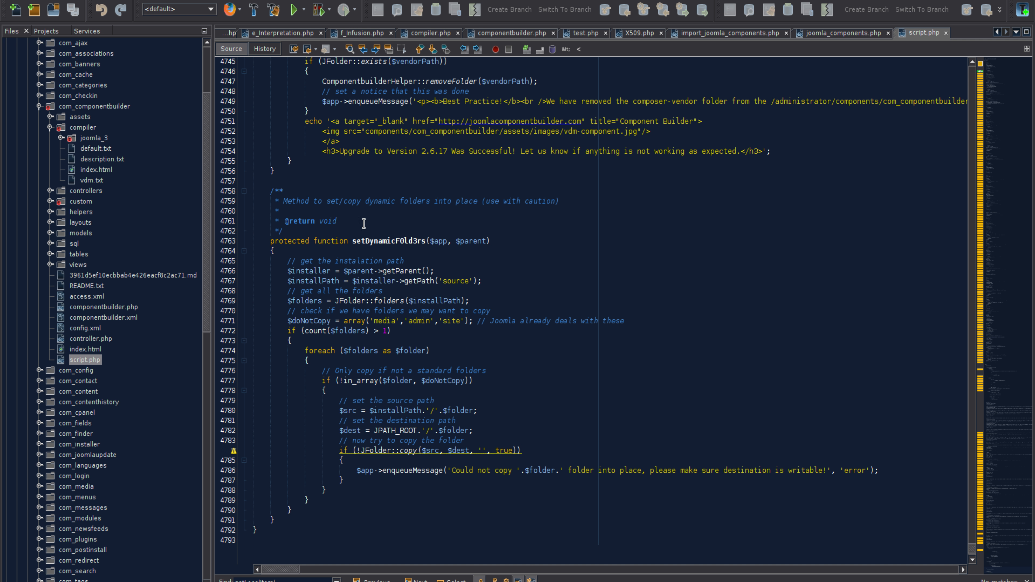
Highlight the setDynamicF0ld3rs method name and its $app and $parent parameters in script.php
left_click_drag(352, 241, 420, 237)
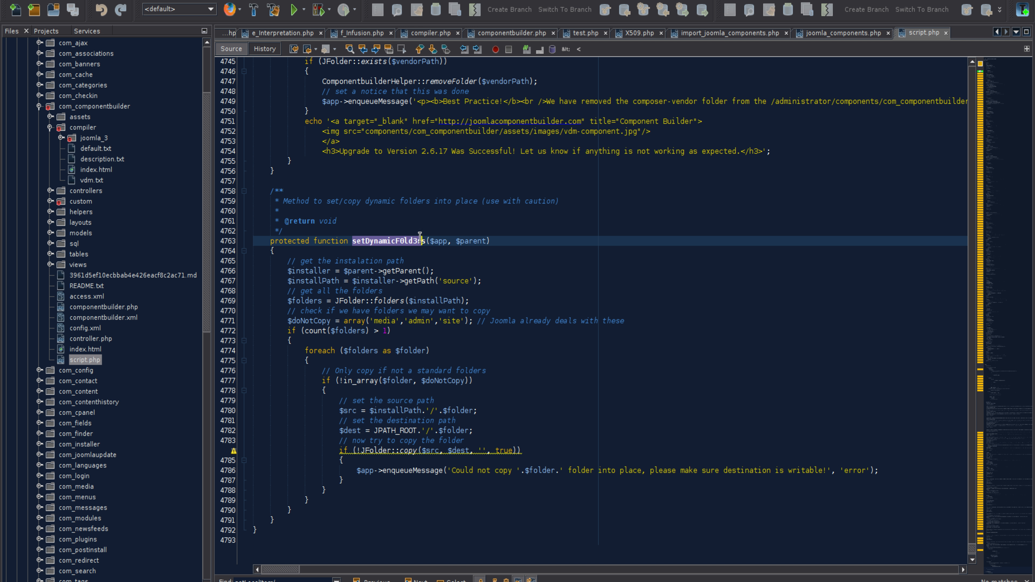
left_click(425, 240)
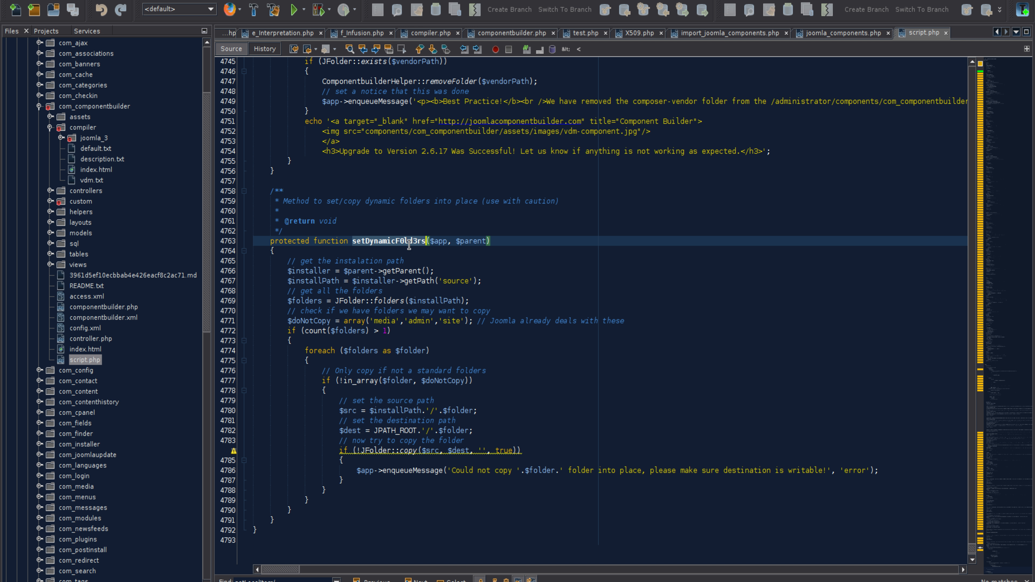
left_click_drag(456, 240, 422, 240)
left_click(430, 241)
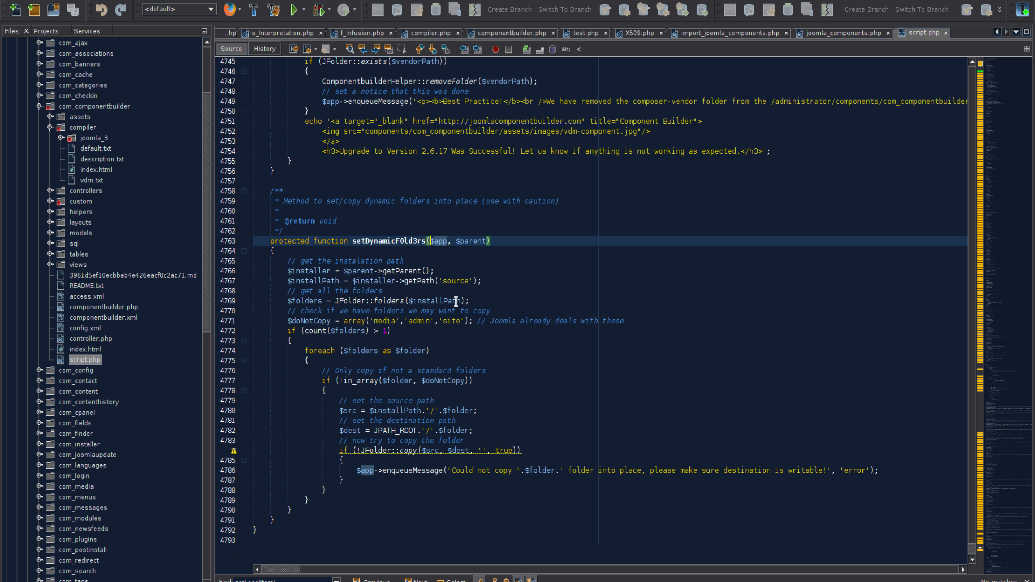
Trace $installPath, $folders and the $doNotCopy array through the setDynamicF0ld3rs copy loop, and highlight the "(use with caution)" note in its comment
left_click_drag(464, 301, 404, 300)
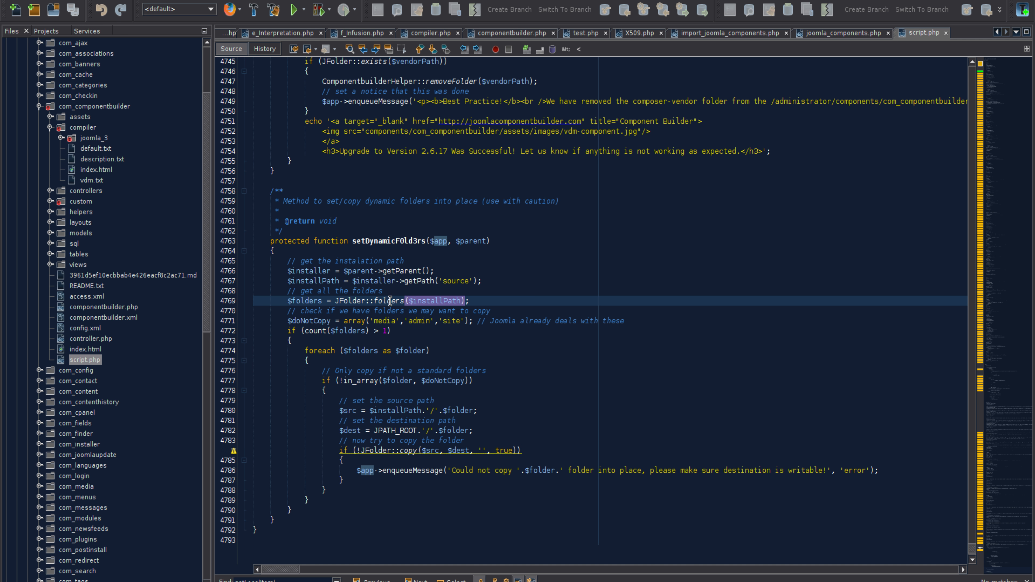
left_click_drag(322, 300, 288, 301)
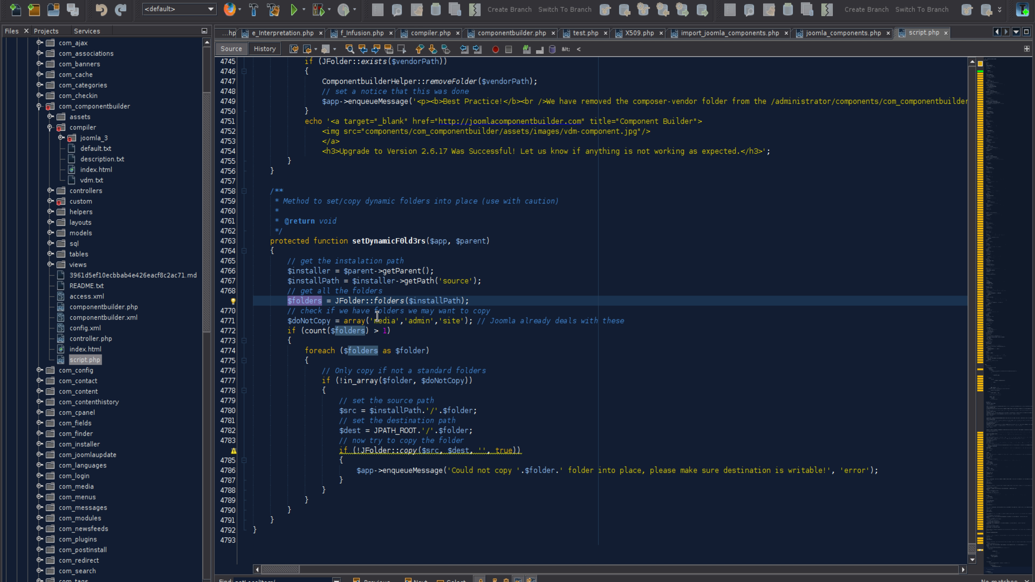
left_click(331, 331)
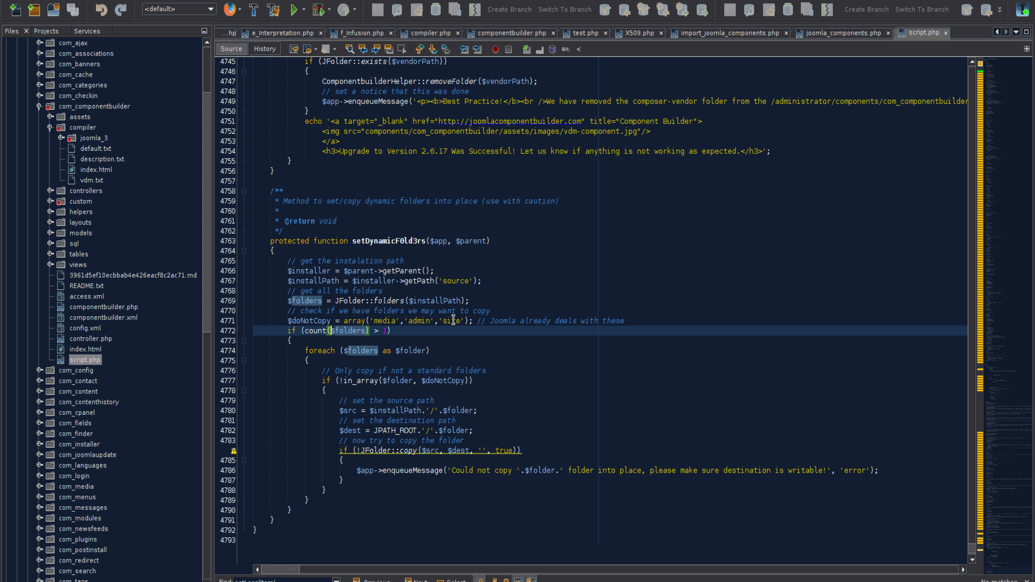
left_click(435, 321)
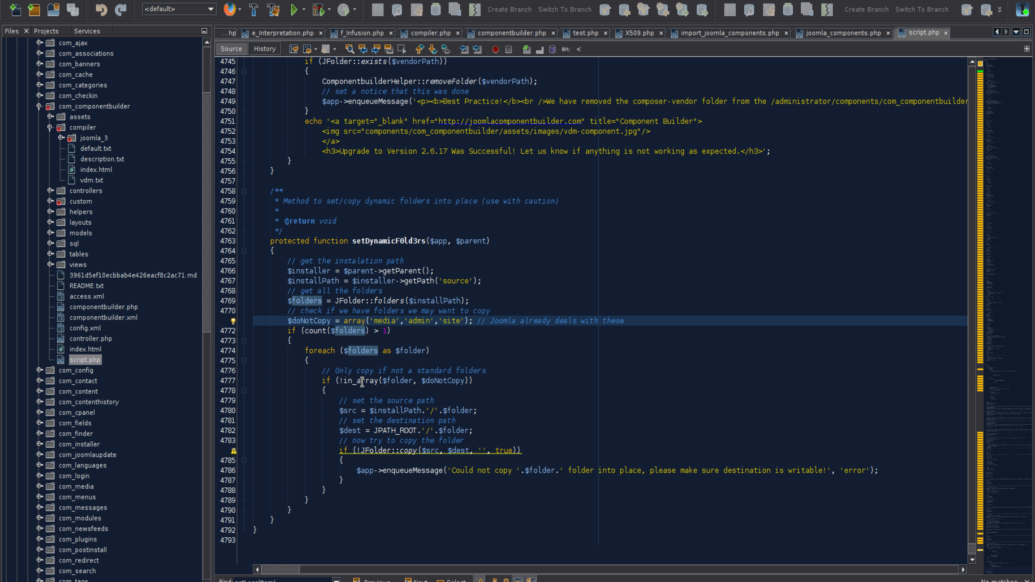
left_click(491, 369)
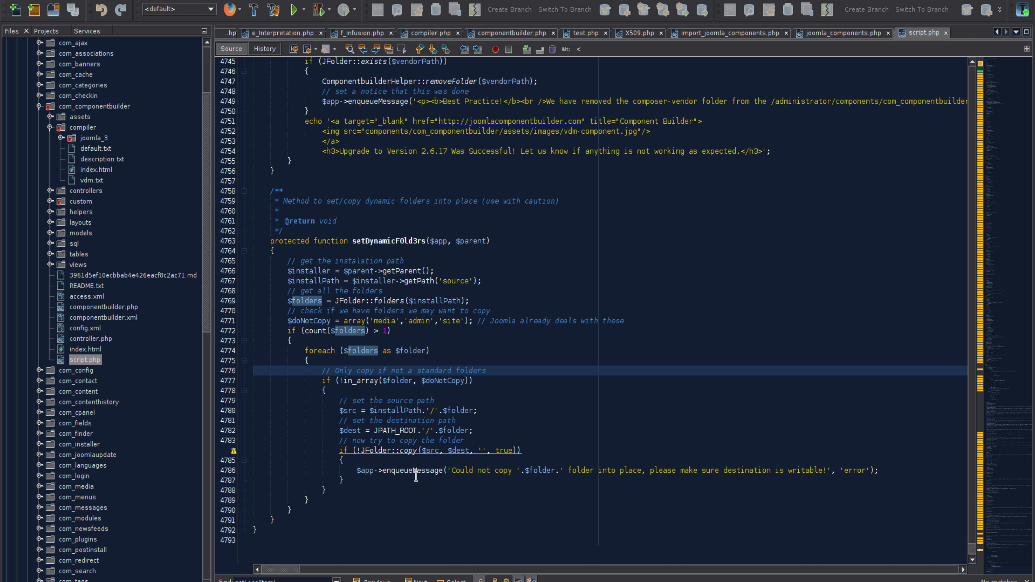
left_click_drag(482, 201, 574, 200)
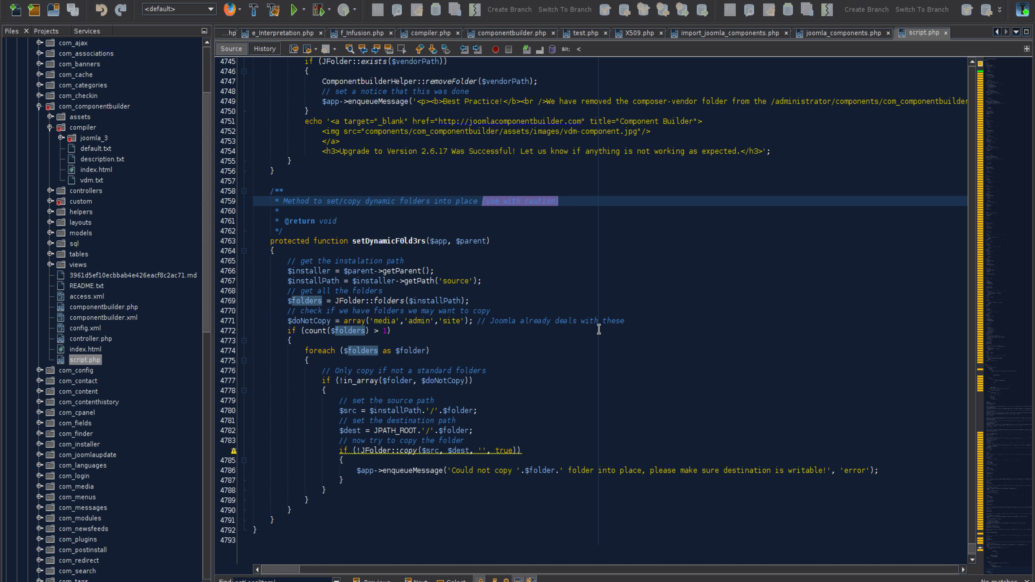
left_click(595, 364)
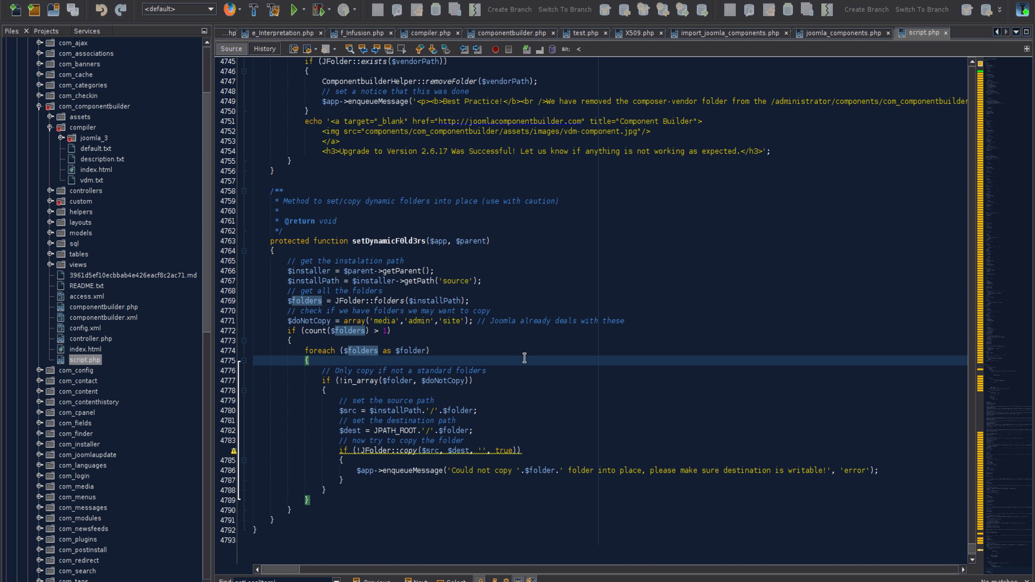
Switch to the browser and highlight the source path JPATH_LIBRARIES/vdm_io/vendor/ in the full-path folder list
key("alt+Tab")
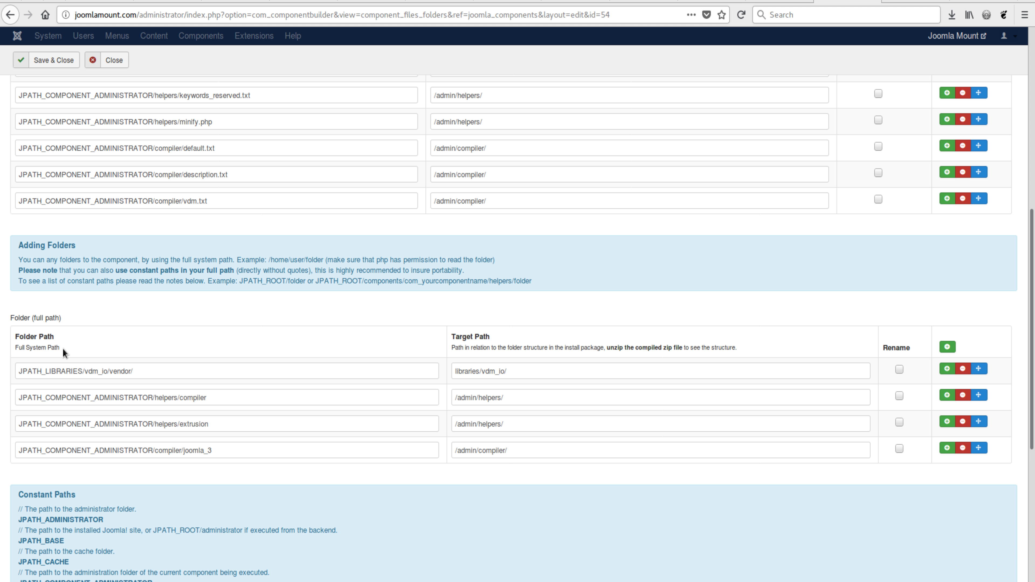
triple_click(56, 371)
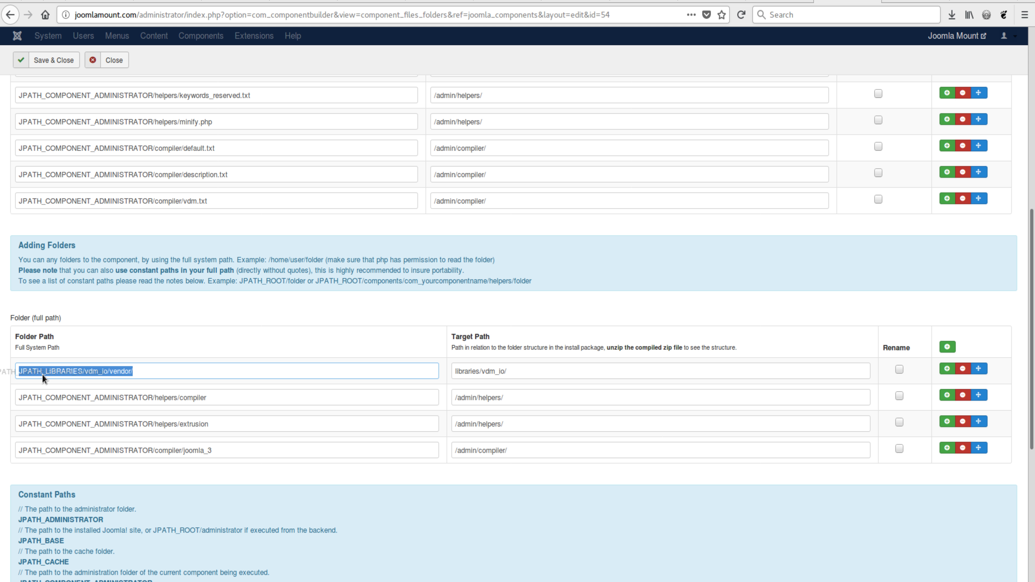
left_click(67, 371)
left_click(110, 316)
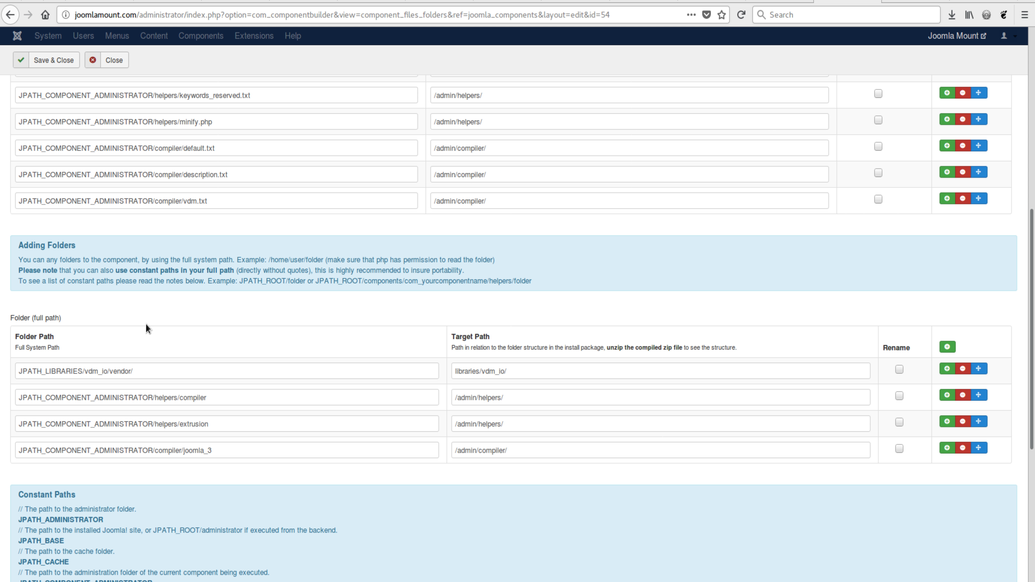
Compare the full-path file and folder lists, and highlight "/helpers/compiler.php" in the first file's path
scroll(245, 329, "up", 10)
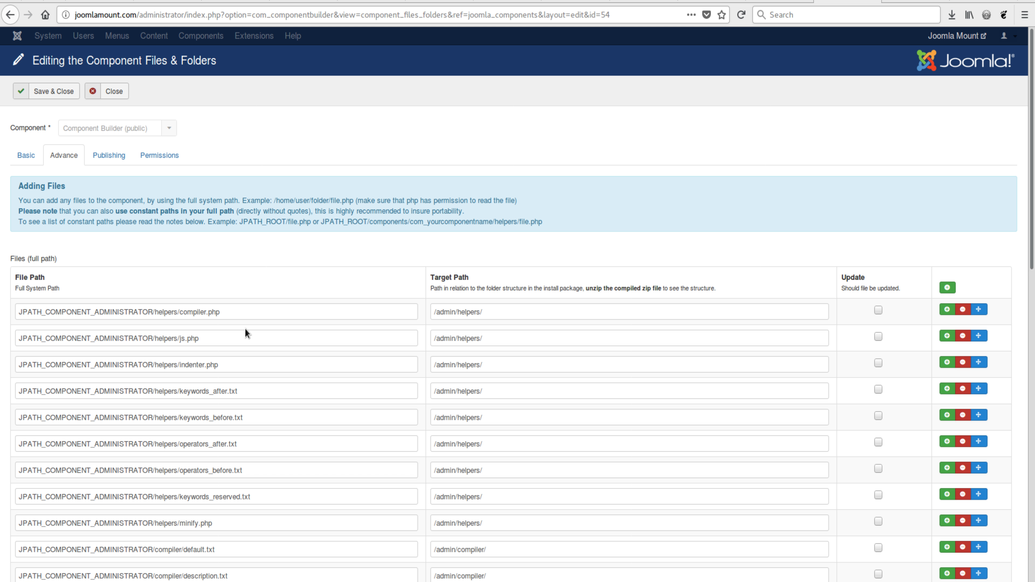
scroll(245, 328, "down", 6)
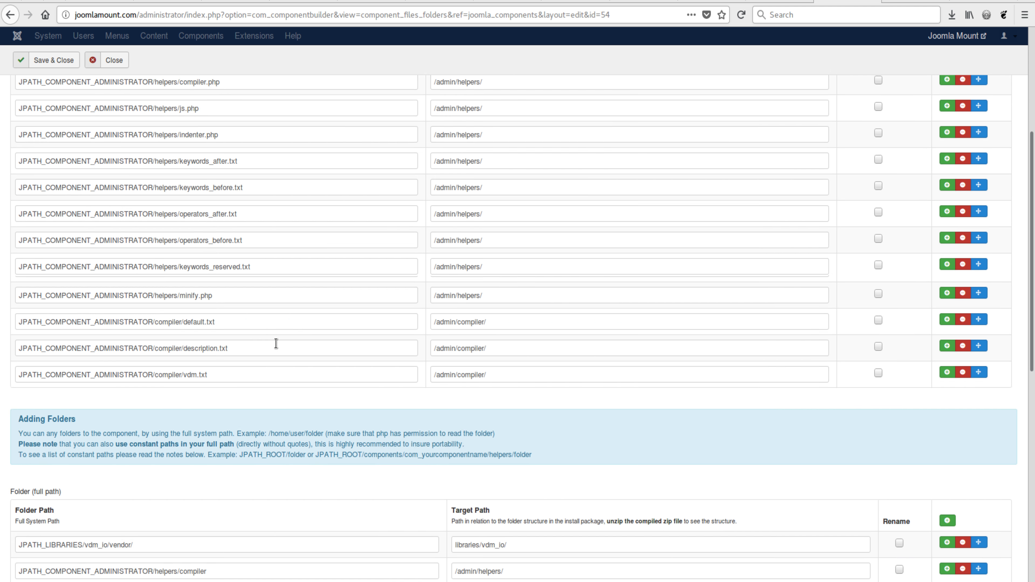
scroll(276, 343, "down", 4)
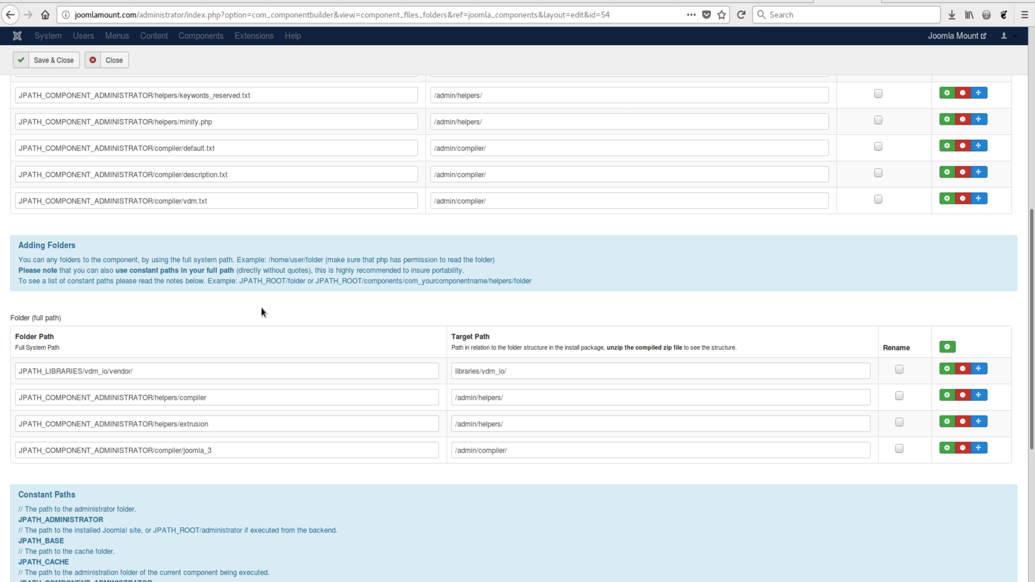
scroll(261, 310, "up", 8)
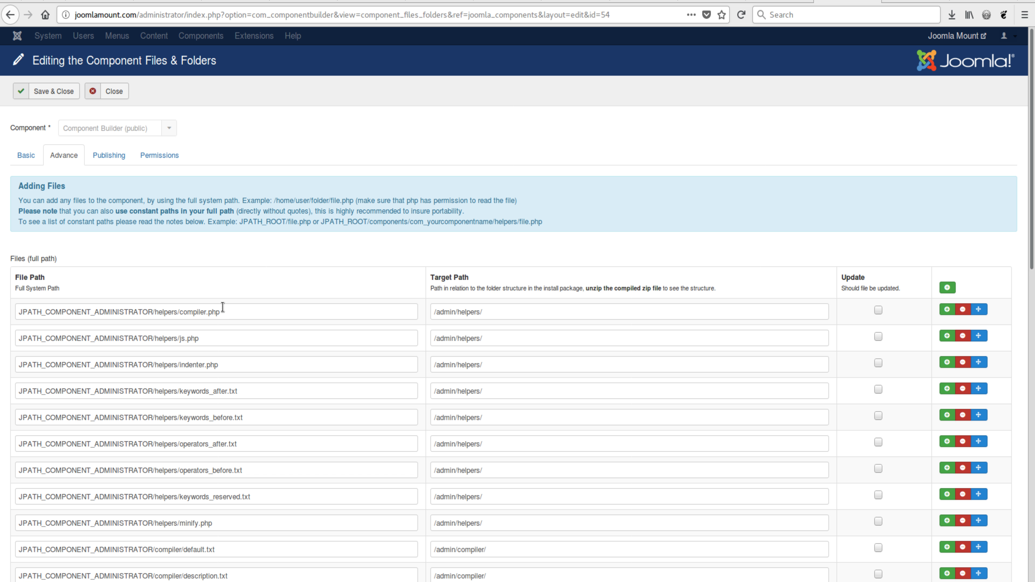
left_click(231, 317)
left_click_drag(216, 316, 152, 315)
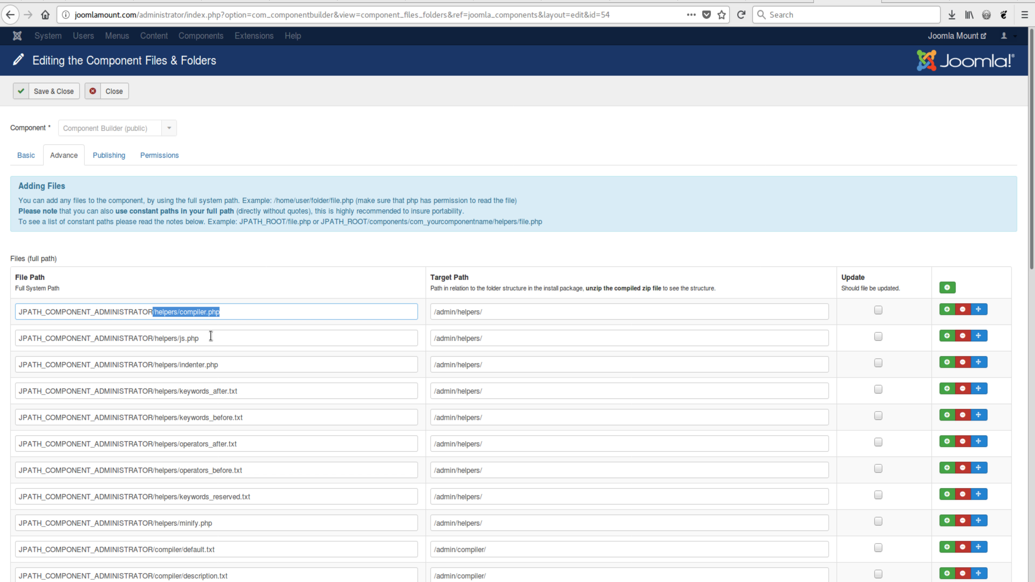
left_click(214, 316)
left_click(209, 248)
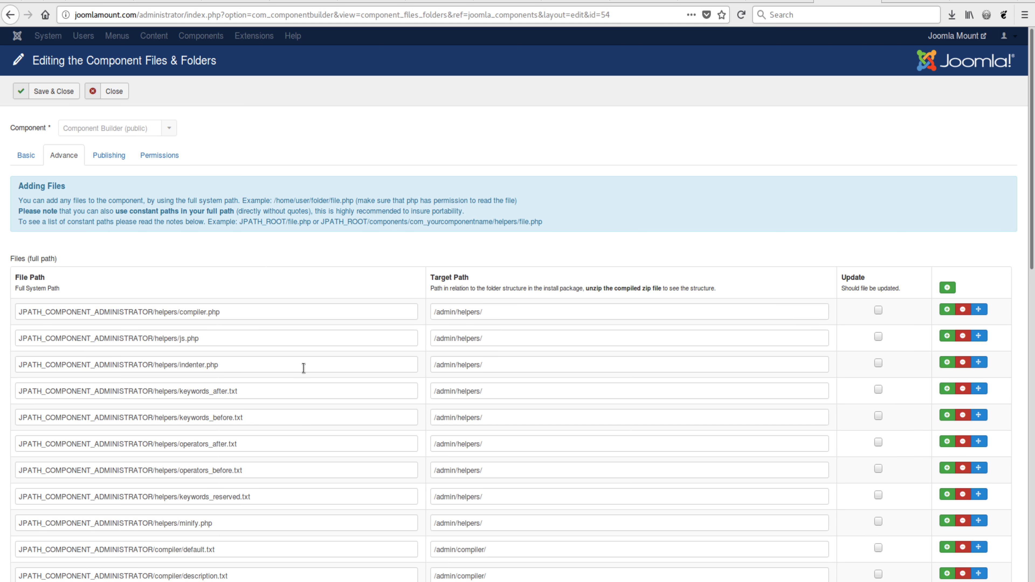
Review the folder list and the Constant Paths notes, and close the component's files and folders without saving
scroll(303, 369, "down", 3)
scroll(314, 469, "down", 5)
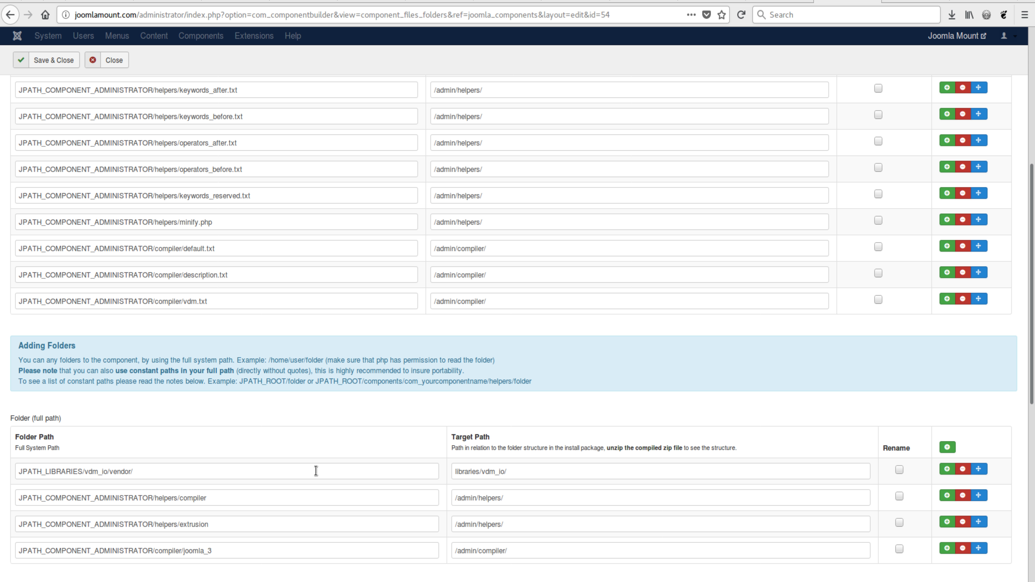
scroll(314, 466, "down", 5)
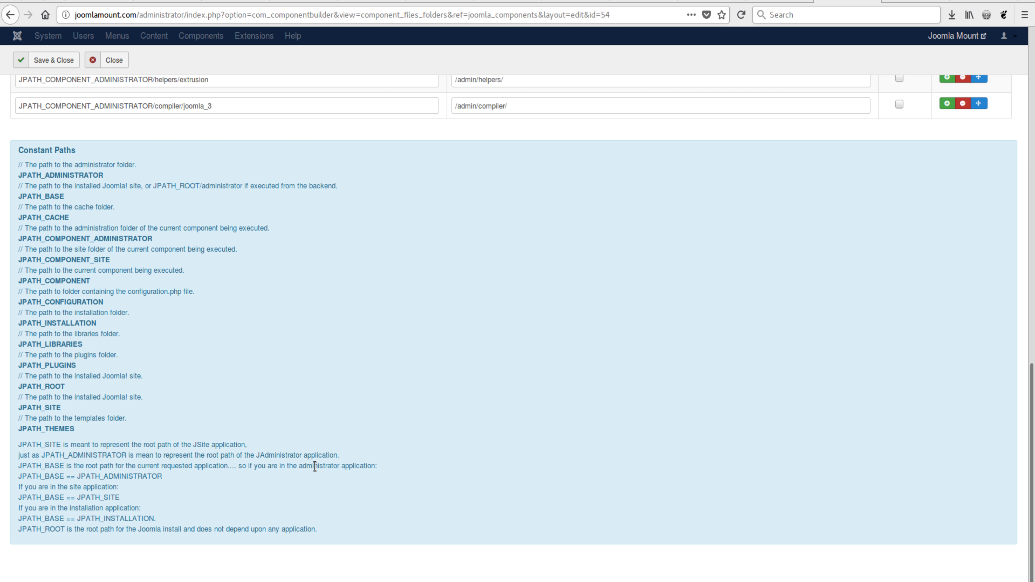
scroll(315, 466, "up", 8)
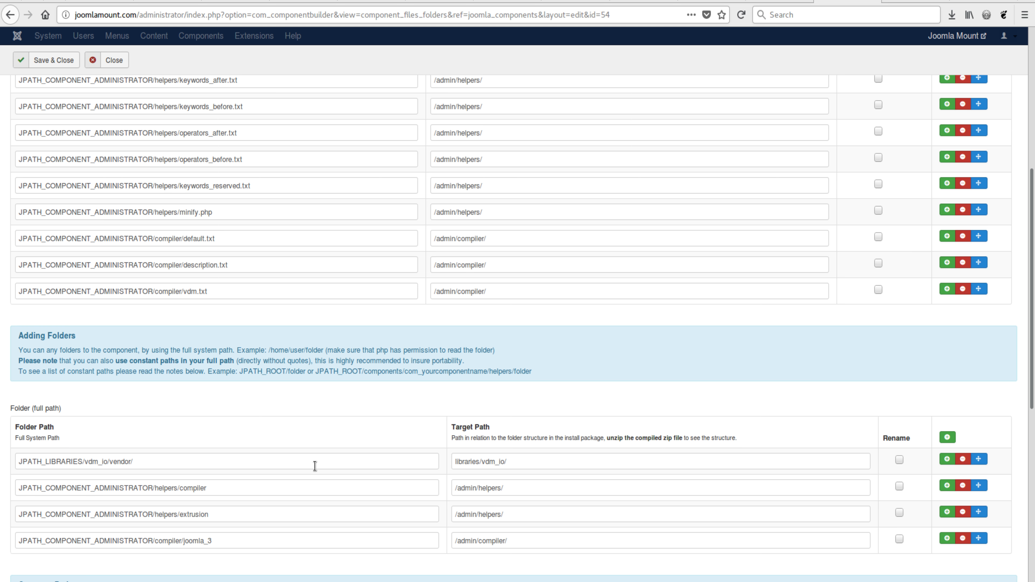
scroll(315, 466, "up", 6)
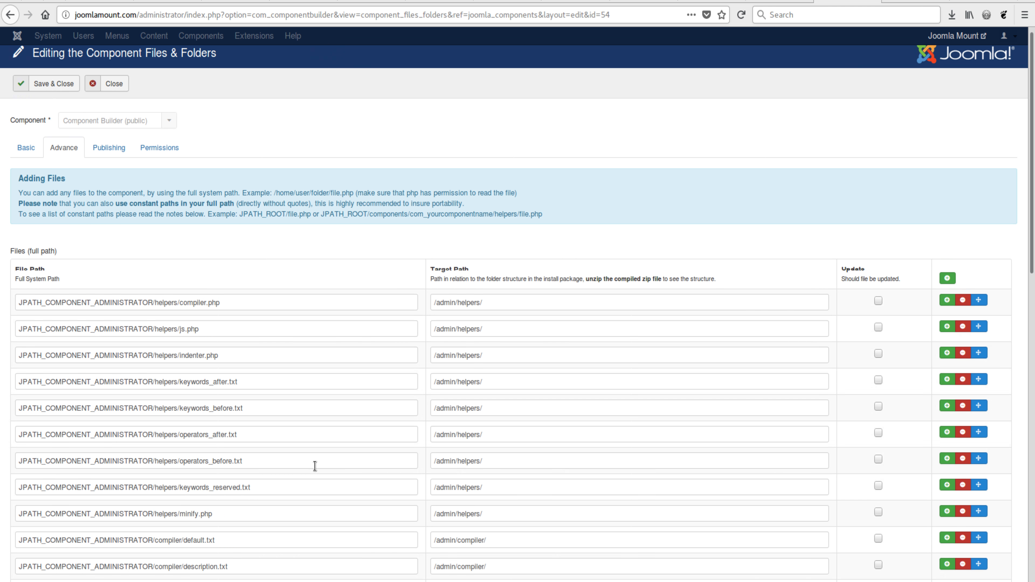
left_click(114, 93)
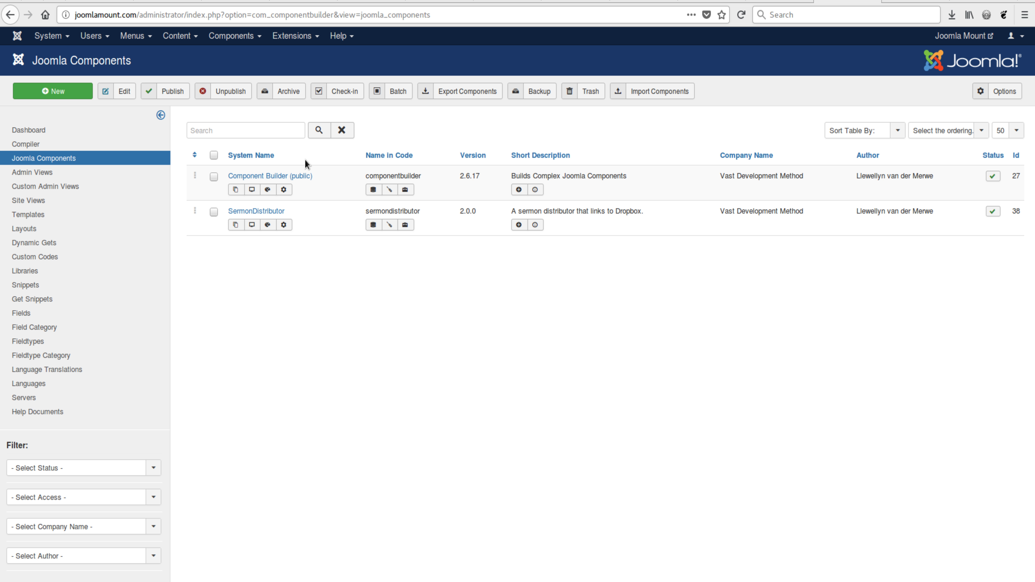
key("alt+Tab")
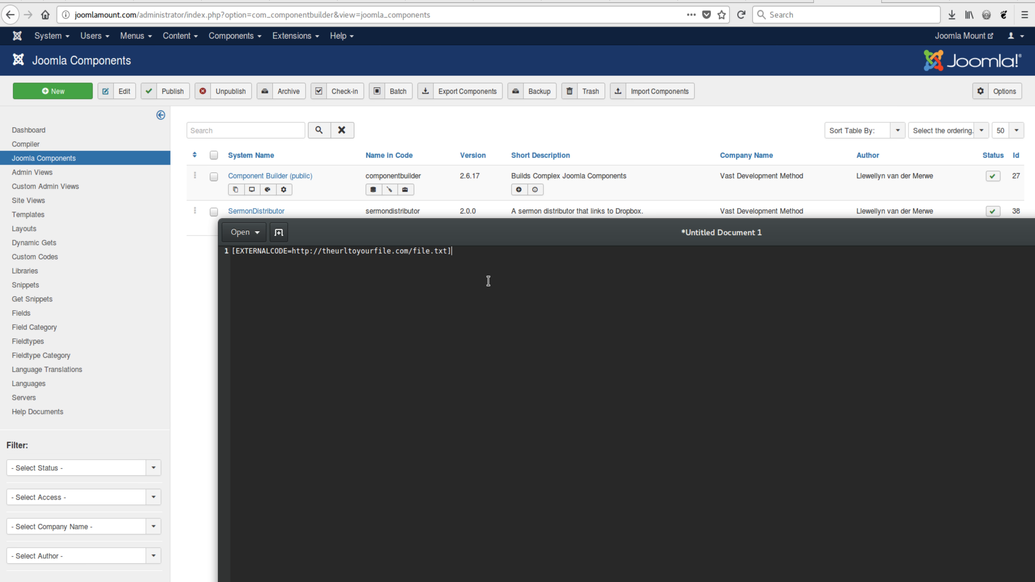
mouse_move(461, 251)
left_mouse_down()
mouse_move(258, 251)
mouse_move(447, 251)
left_mouse_up()
left_click(248, 252)
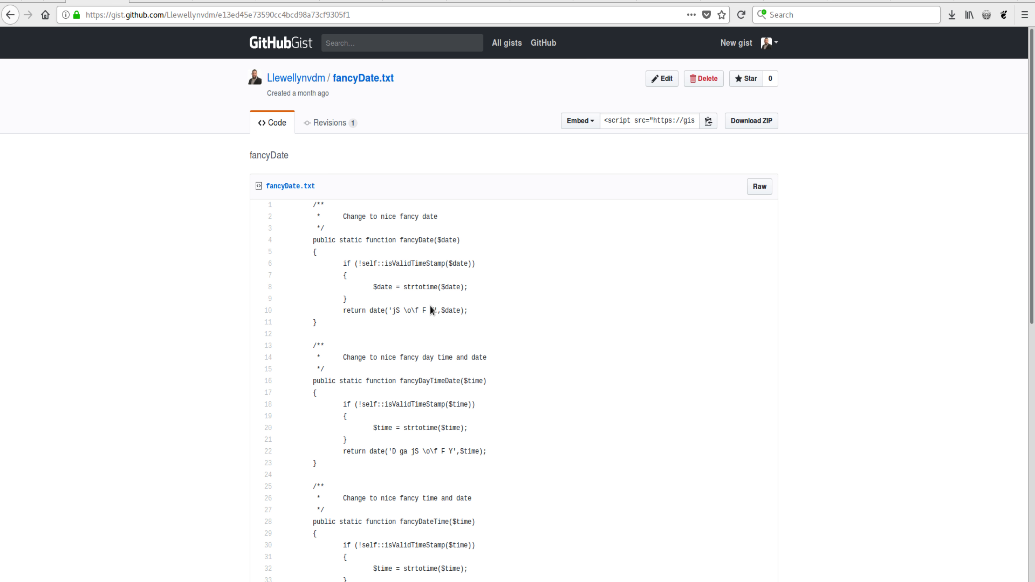
Switch to the fancyDate.txt gist in the browser and read through its date functions from fancyDate to isValidTimeStamp
scroll(428, 258, "down", 6)
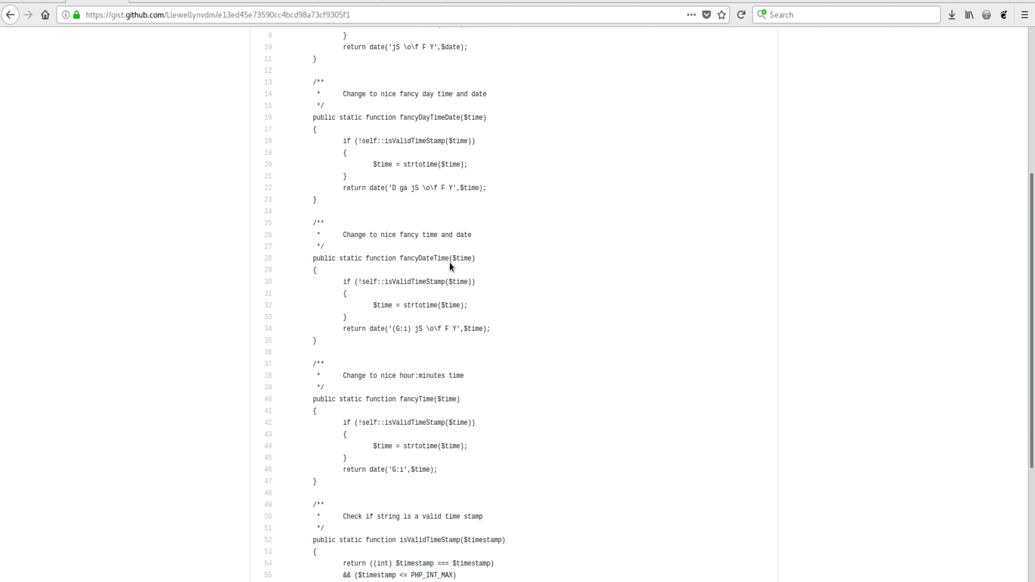
scroll(456, 285, "down", 4)
scroll(446, 358, "up", 2)
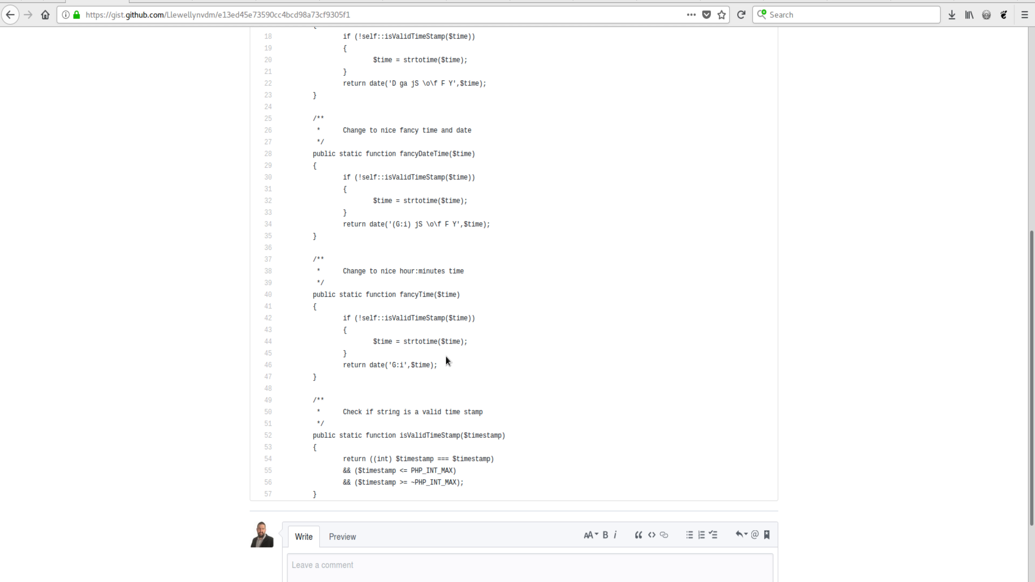
scroll(446, 359, "up", 8)
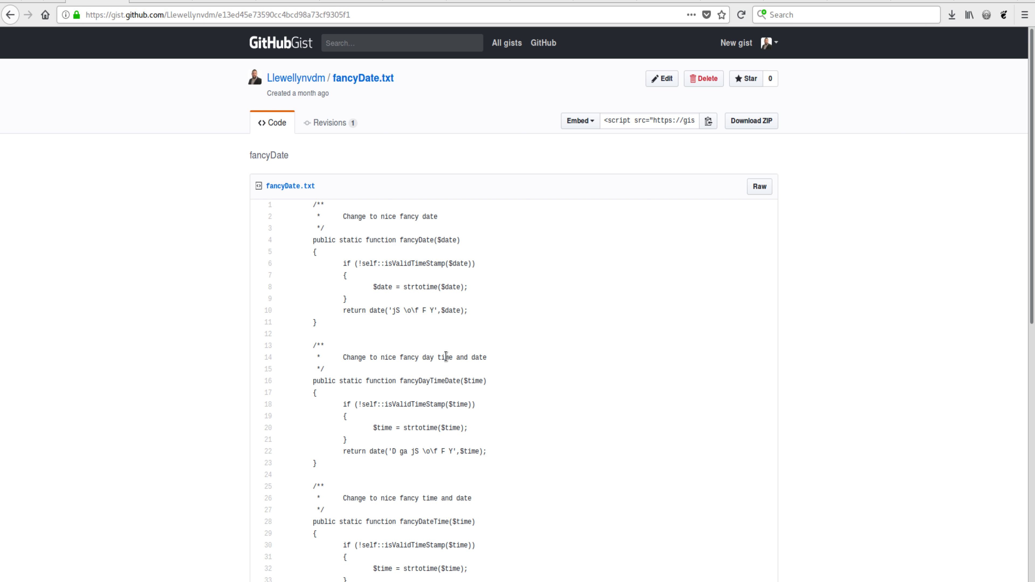
scroll(323, 239, "down", 1)
scroll(324, 239, "down", 10)
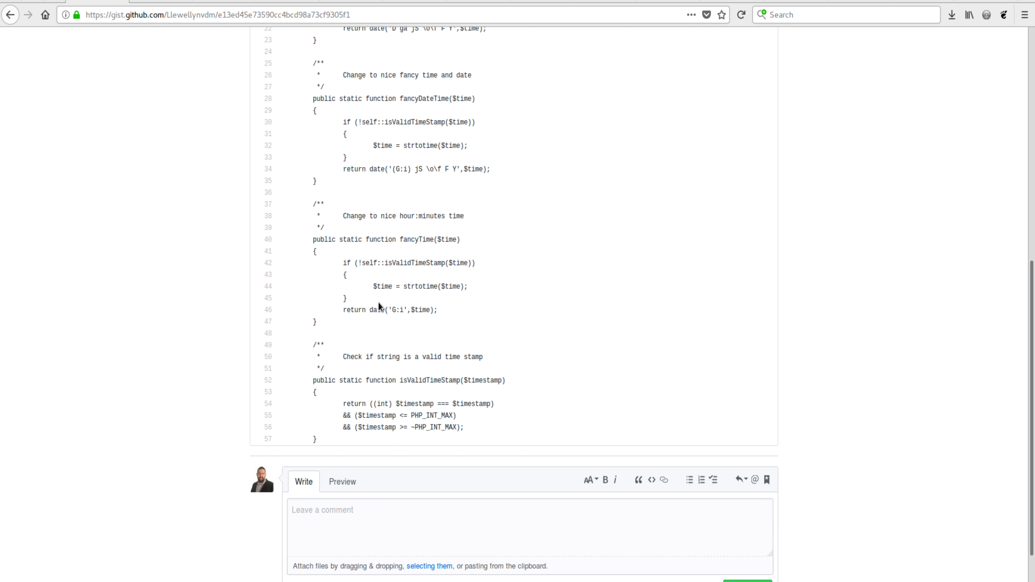
scroll(373, 344, "up", 10)
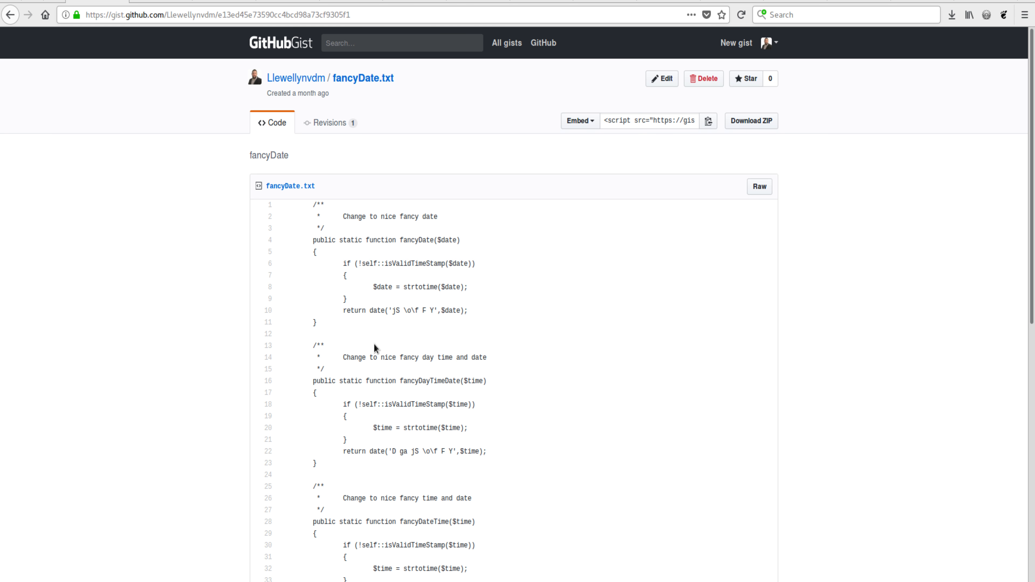
scroll(353, 271, "down", 3)
scroll(398, 255, "up", 3)
Copy the web address of the raw version of fancyDate.txt and switch back to the text editor with the EXTERNALCODE placeholder
left_click(763, 190)
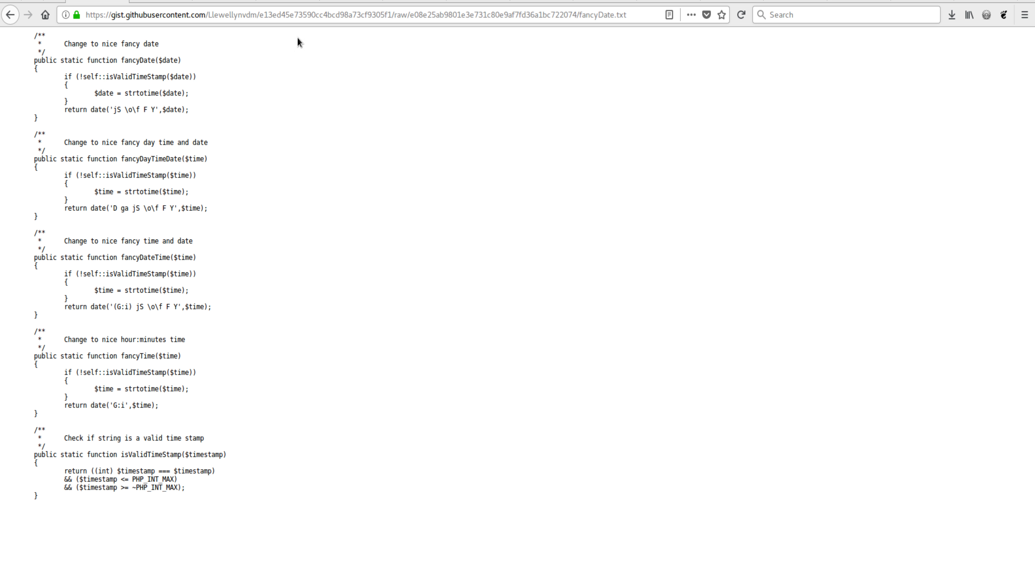
left_click(356, 16)
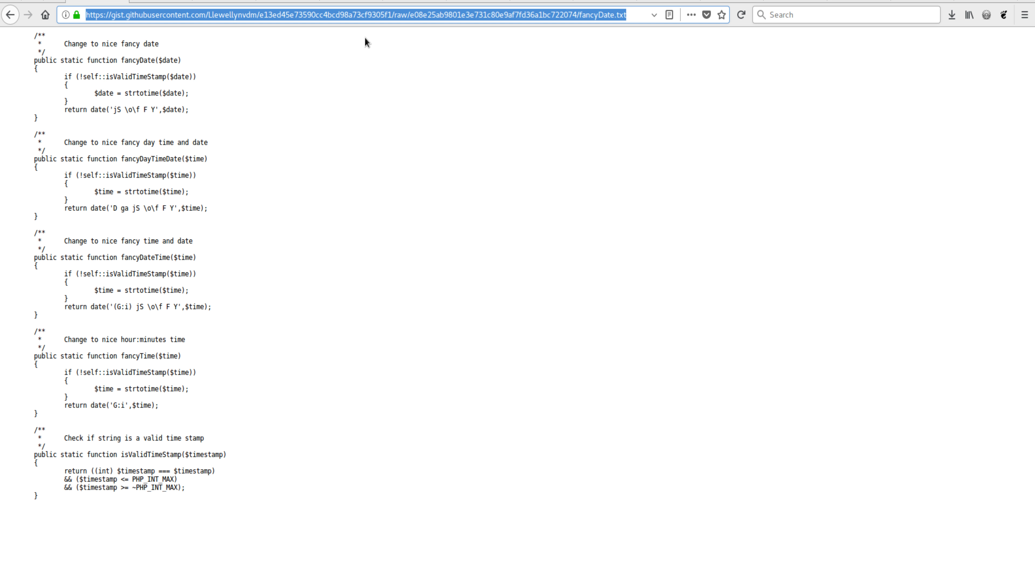
right_click(355, 16)
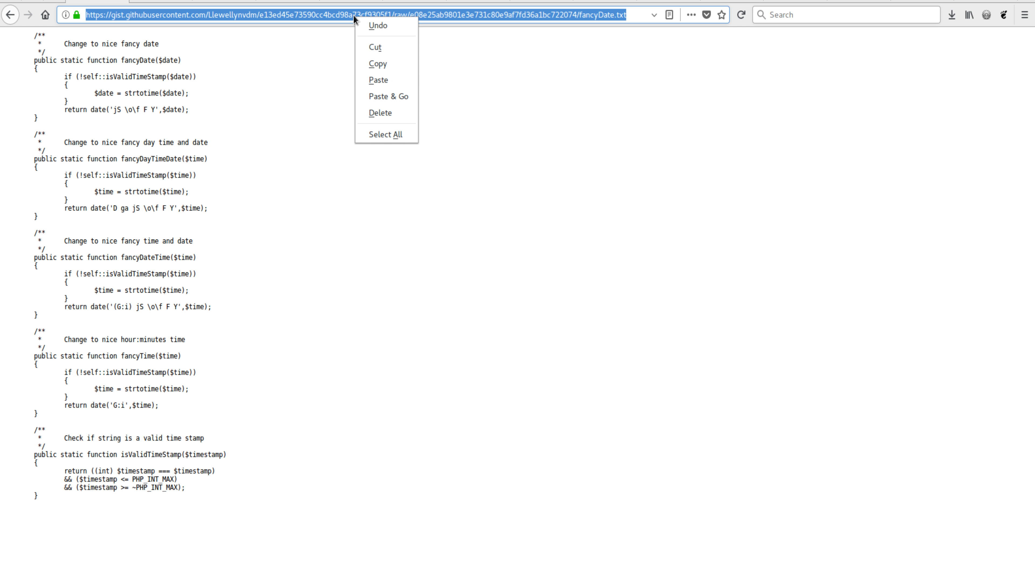
left_click(382, 67)
key("alt+Tab")
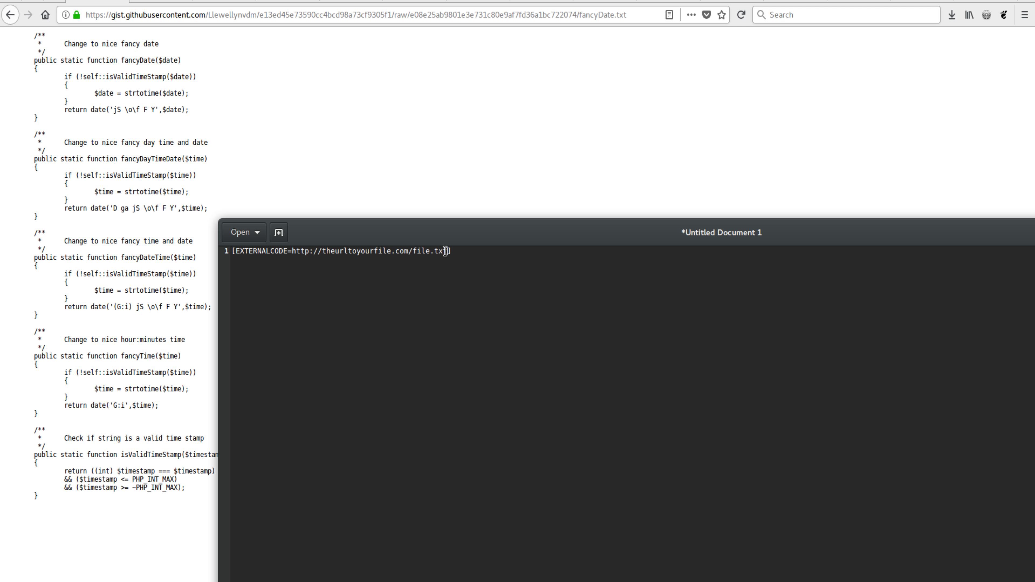
Replace the EXTERNALCODE placeholder's URL with the copied fancyDate.txt raw address, and remove the revision hash between raw/ and fancyDate.txt
left_click_drag(447, 251, 293, 251)
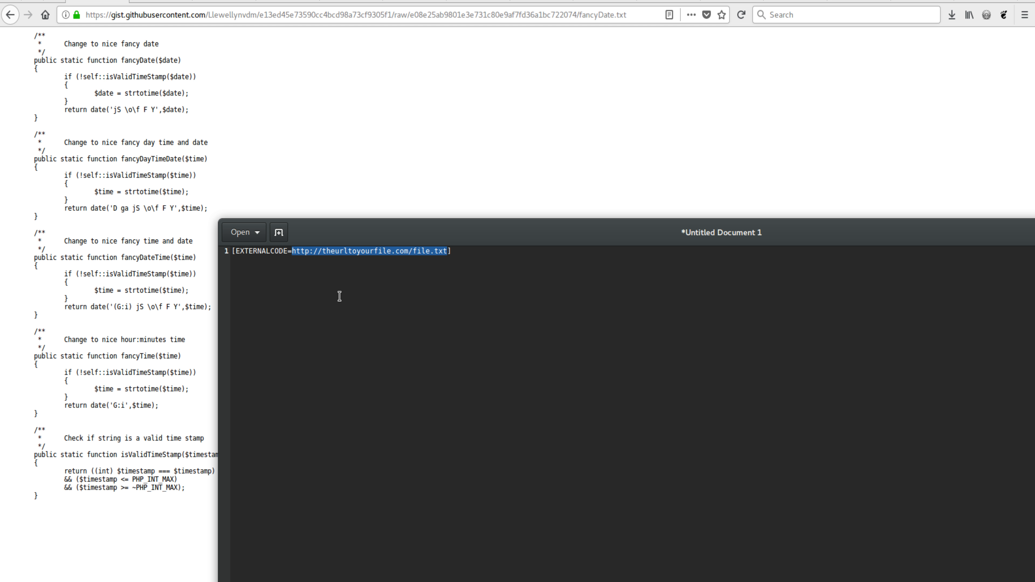
key("ctrl+v")
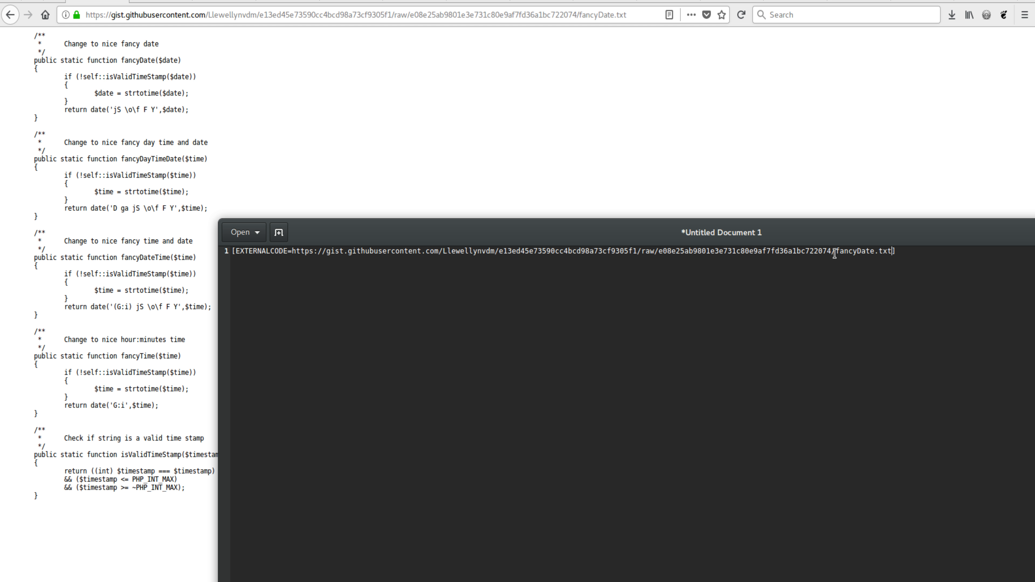
left_click_drag(834, 253, 659, 252)
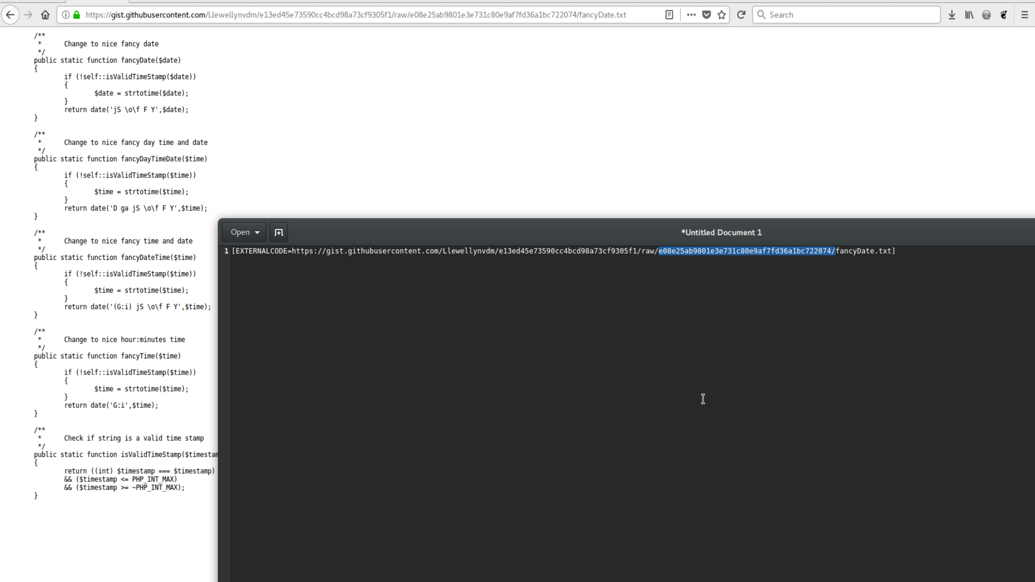
key("BackSpace")
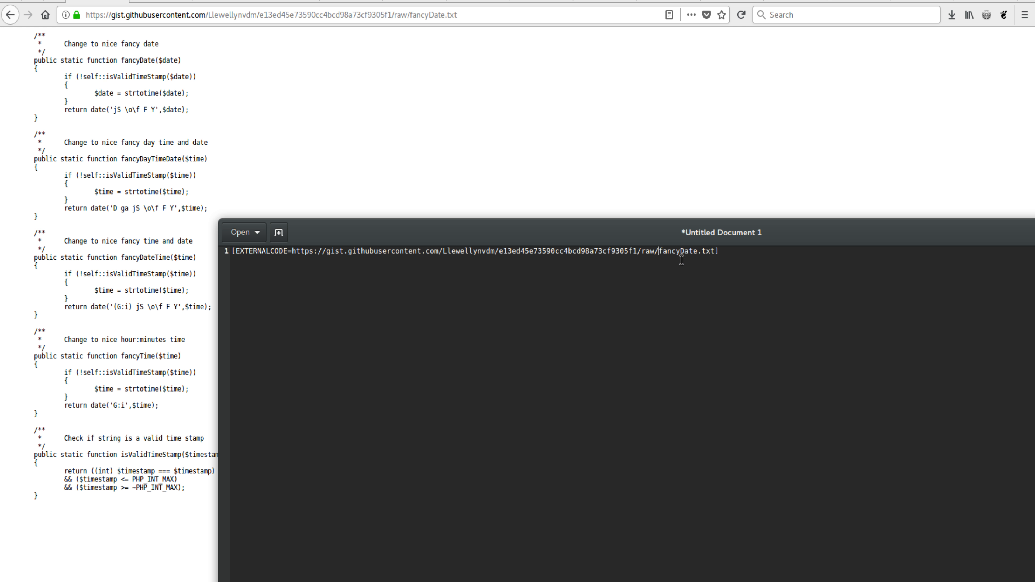
Copy the whole EXTERNALCODE placeholder into the browser's Component Builder (public) component, on its own line at the start of the helper_admin class PHP
left_click_drag(718, 253, 229, 249)
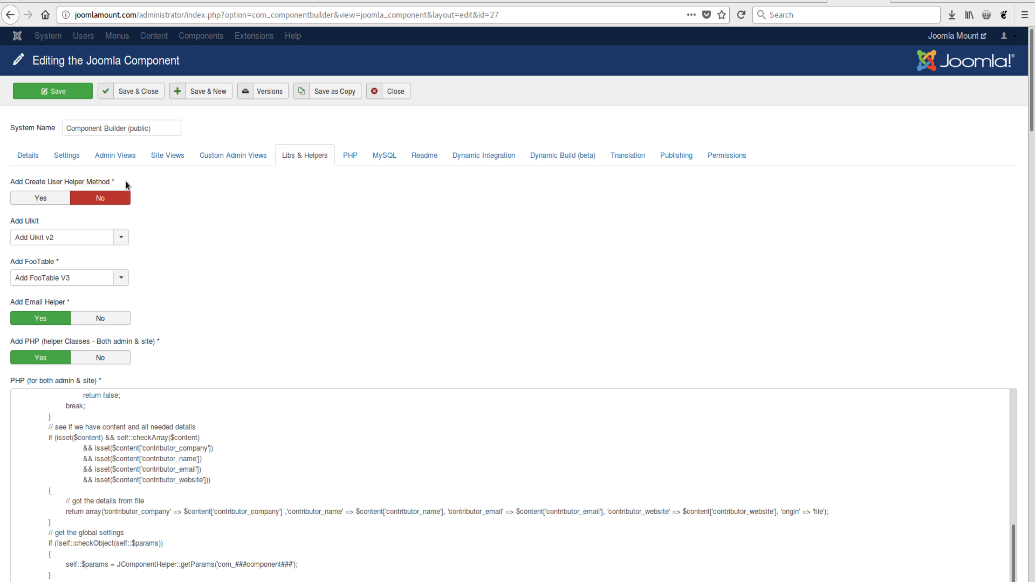
scroll(366, 267, "down", 5)
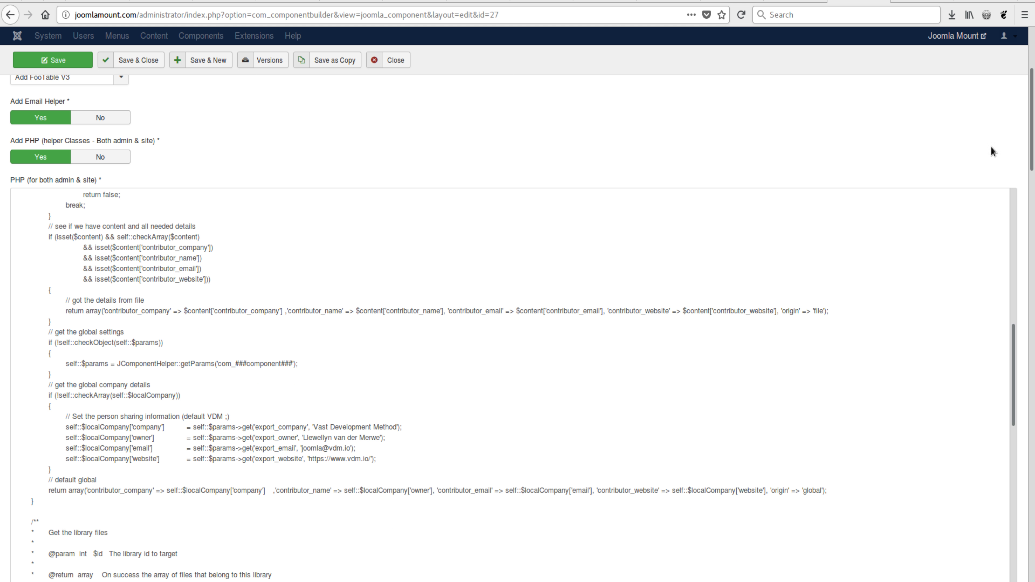
scroll(710, 155, "up", 5)
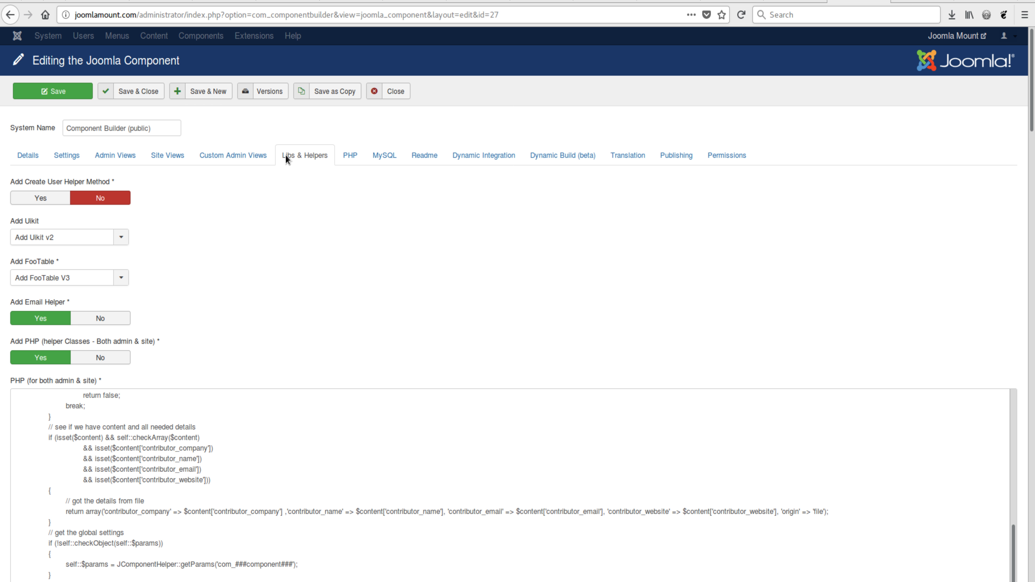
scroll(693, 245, "down", 7)
scroll(1033, 290, "down", 15)
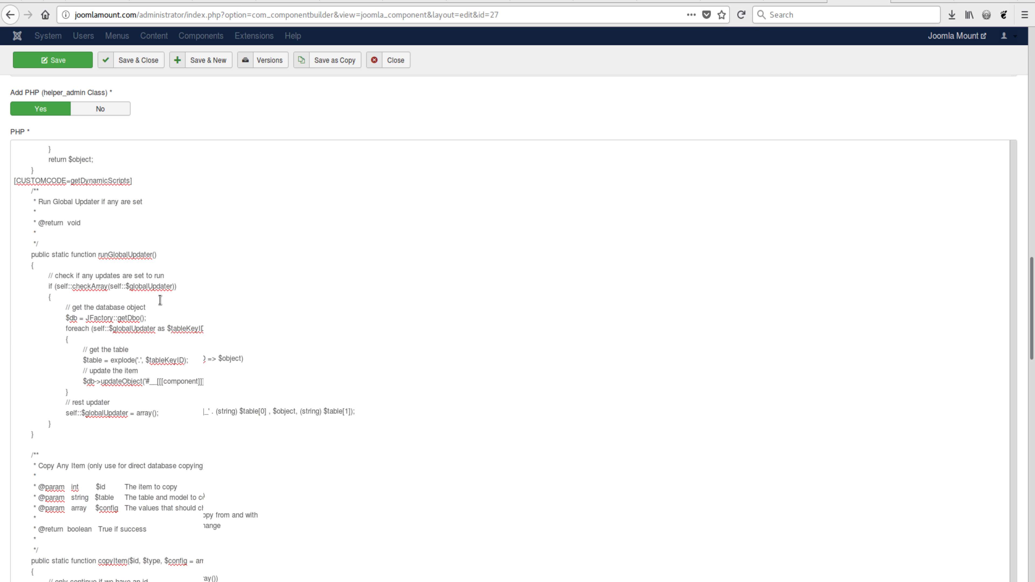
scroll(161, 295, "up", 15)
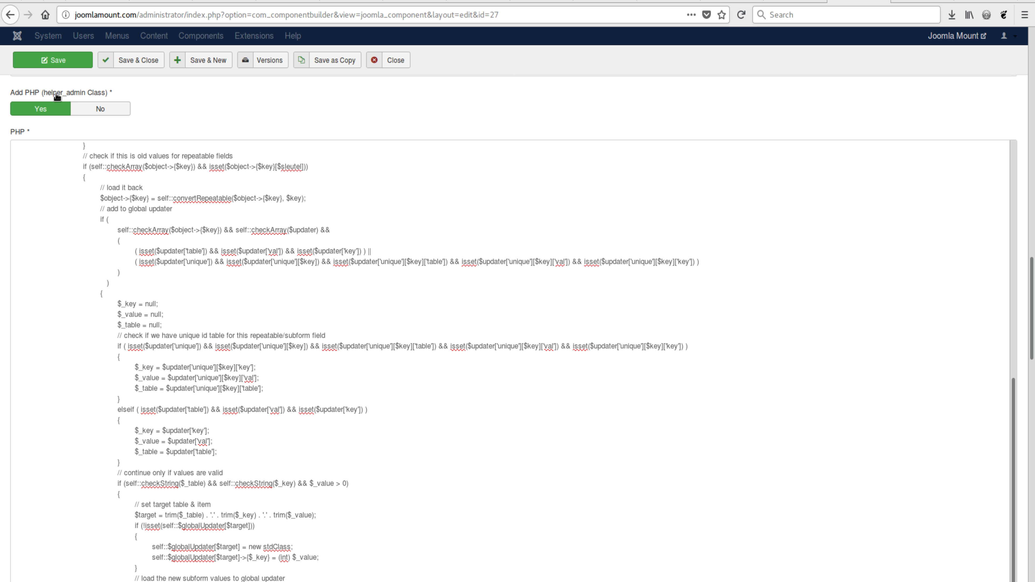
scroll(101, 291, "up", 10)
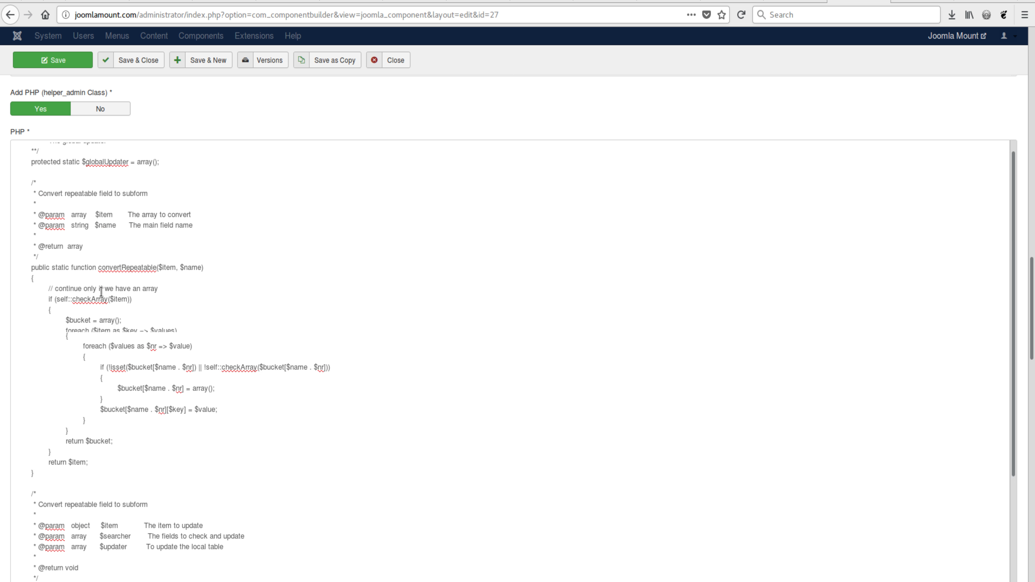
left_click(13, 148)
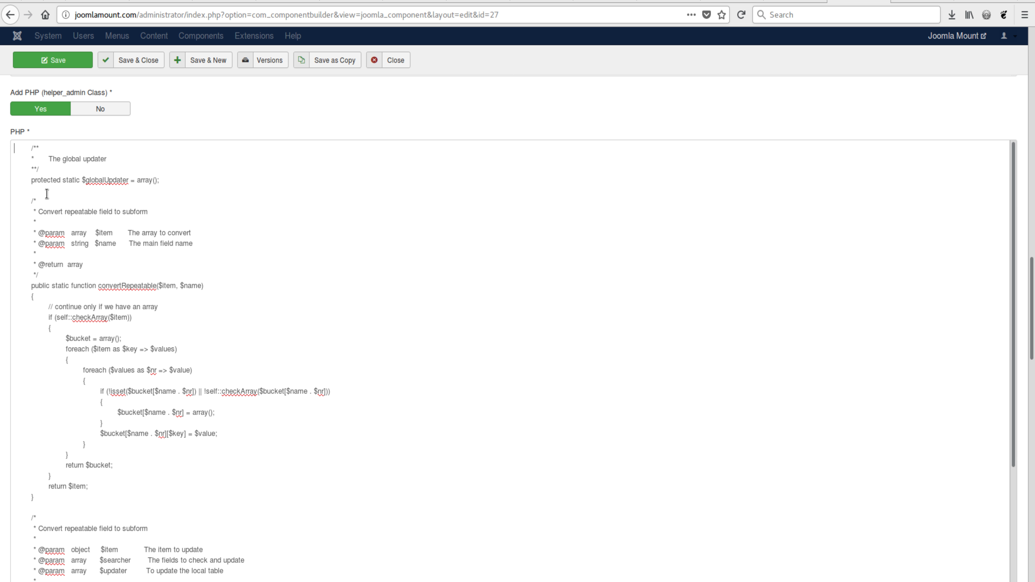
key("ctrl+v")
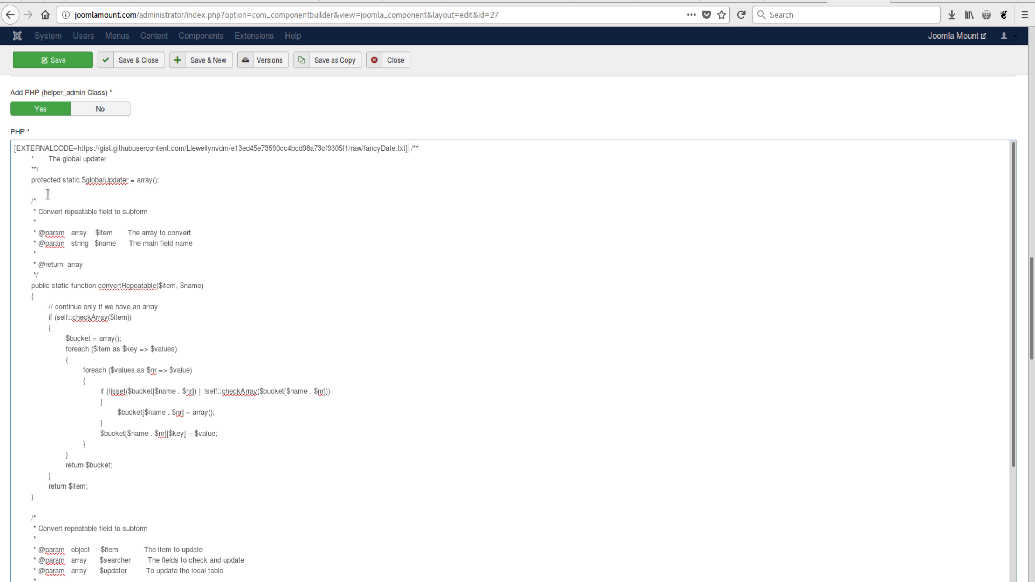
key("Return")
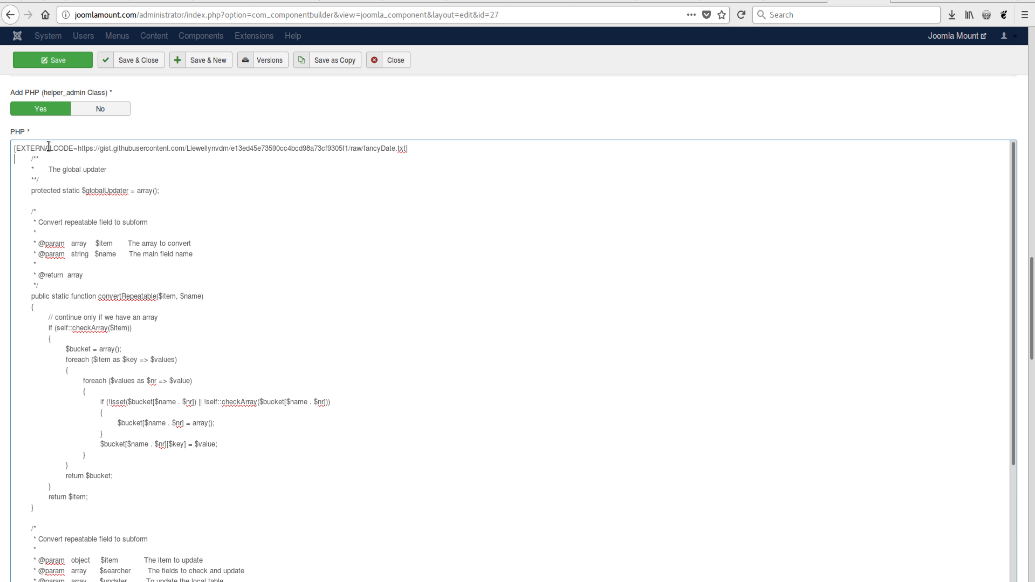
Point out the gist URL inside the inserted placeholder, and save and close the component
left_click_drag(78, 148, 407, 149)
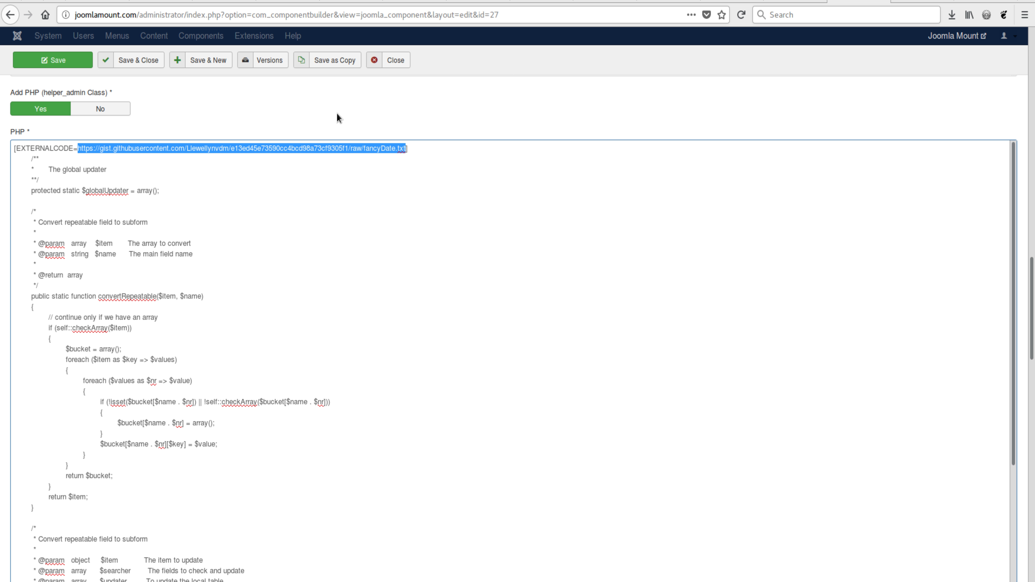
left_click(346, 130)
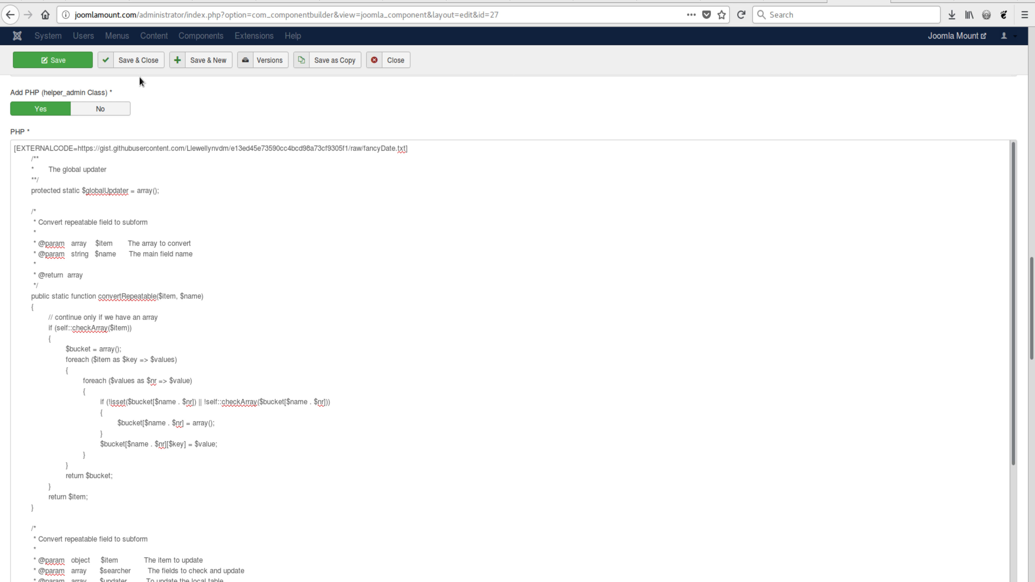
left_click(146, 61)
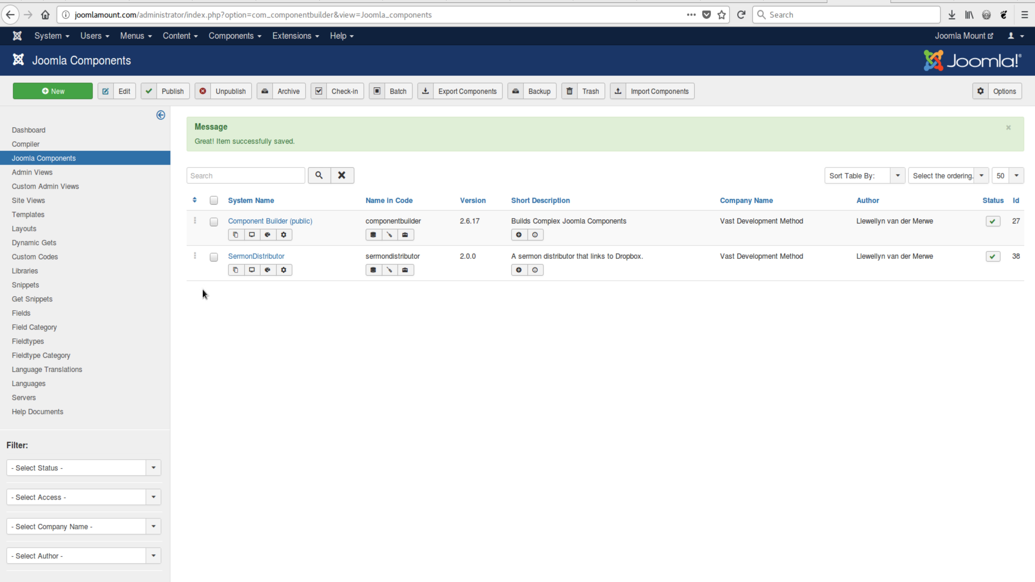
Compile the Component Builder (public) component, keeping the repository folder option on and the backup option off
left_click(52, 145)
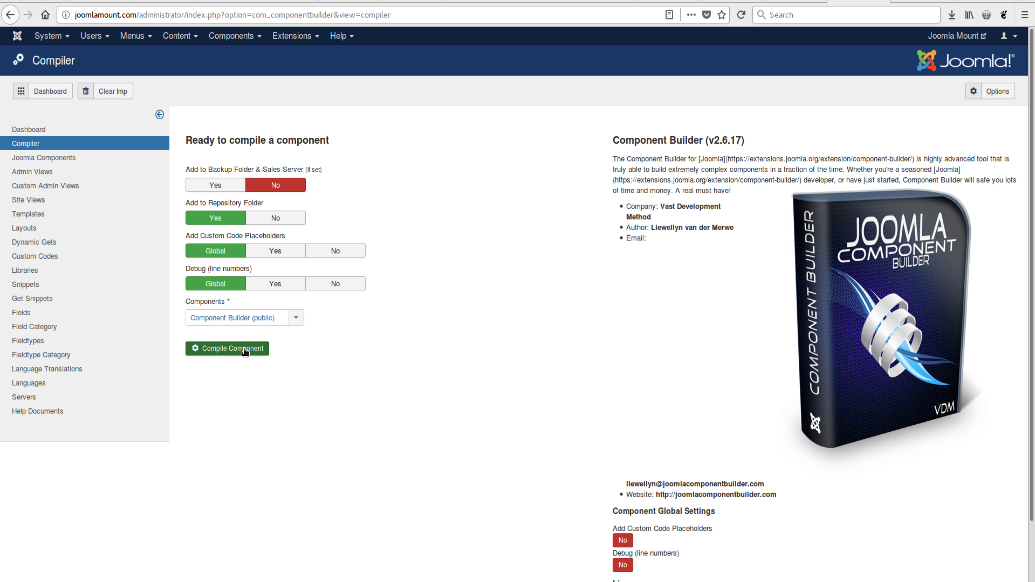
left_click(245, 349)
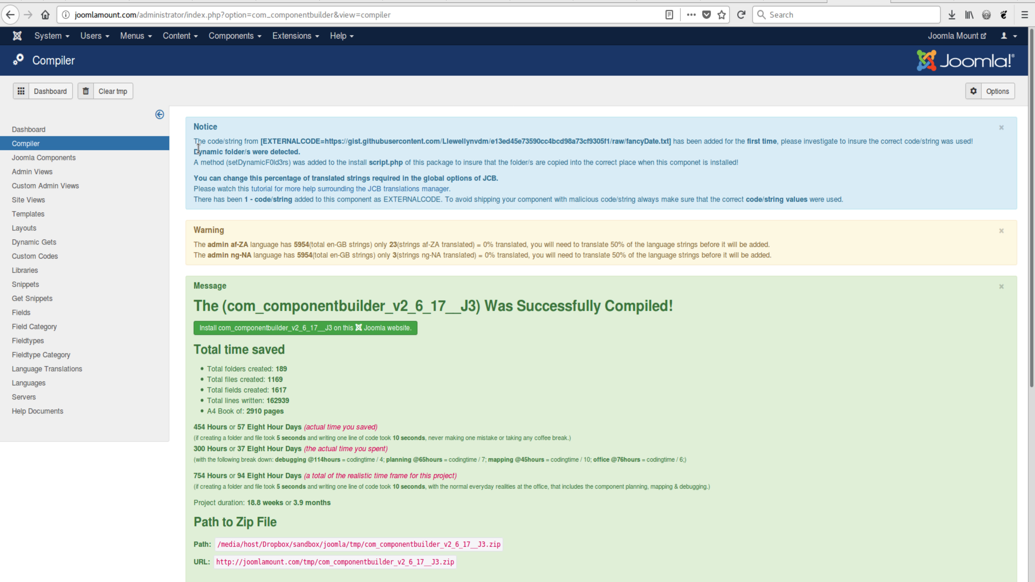
Read the compiler notice about dynamic folders and the setDynamicF0ld3rs method in the package's script.php
left_click_drag(193, 153, 736, 172)
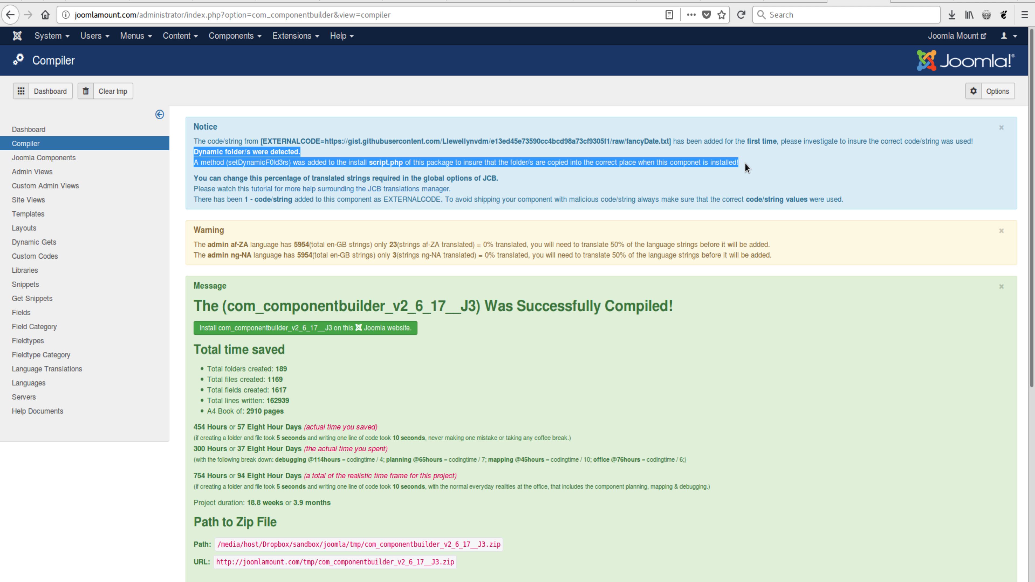
left_click(747, 167)
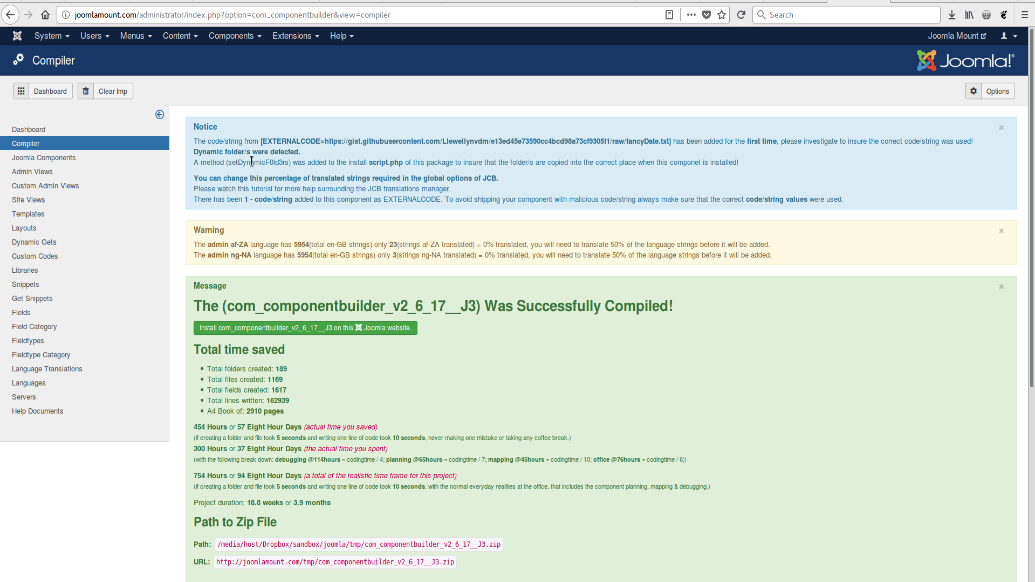
left_click_drag(230, 162, 258, 163)
left_click(263, 159)
left_click_drag(194, 157, 740, 161)
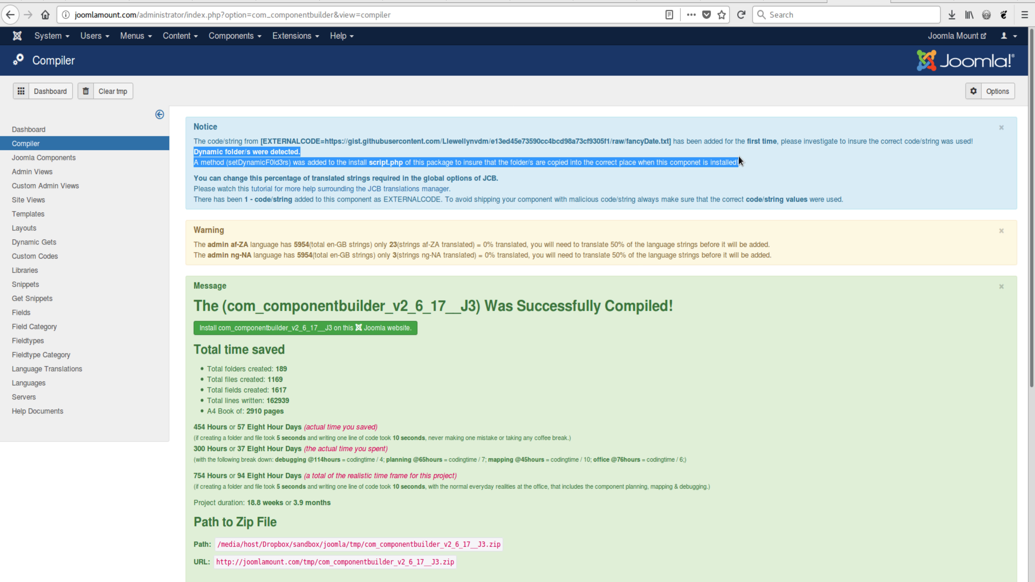
left_click(721, 159)
double_click(381, 164)
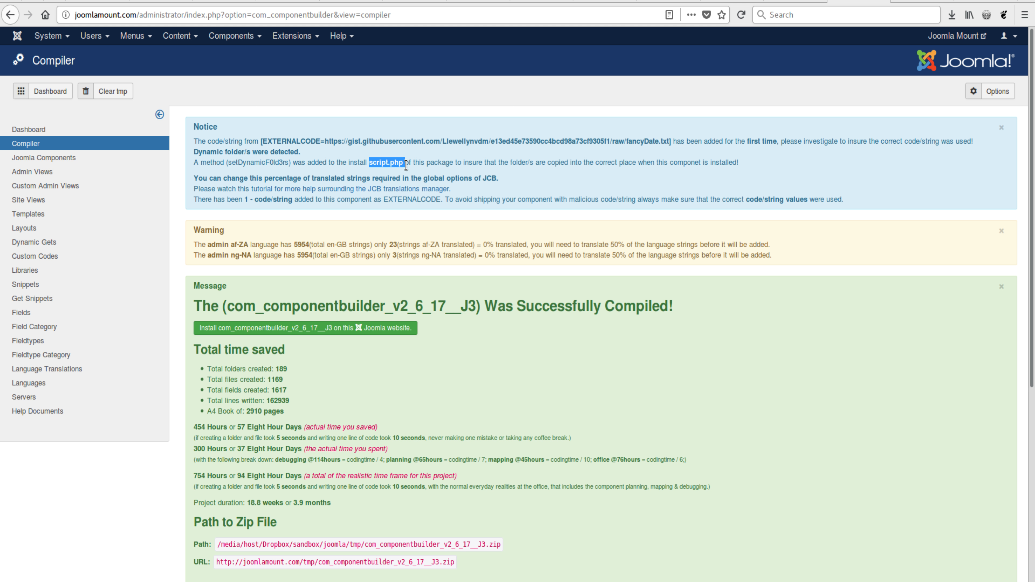
left_click(417, 163)
Read the compiler's EXTERNALCODE notices about checking the added code, and compare them with the raw fancyDate.txt file
left_click_drag(193, 141, 262, 141)
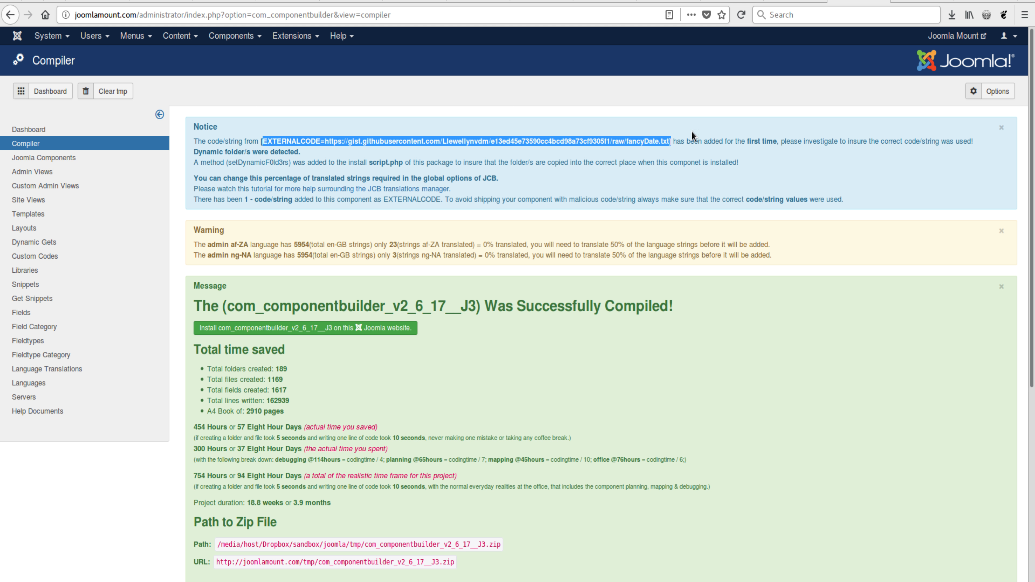
left_click(756, 143)
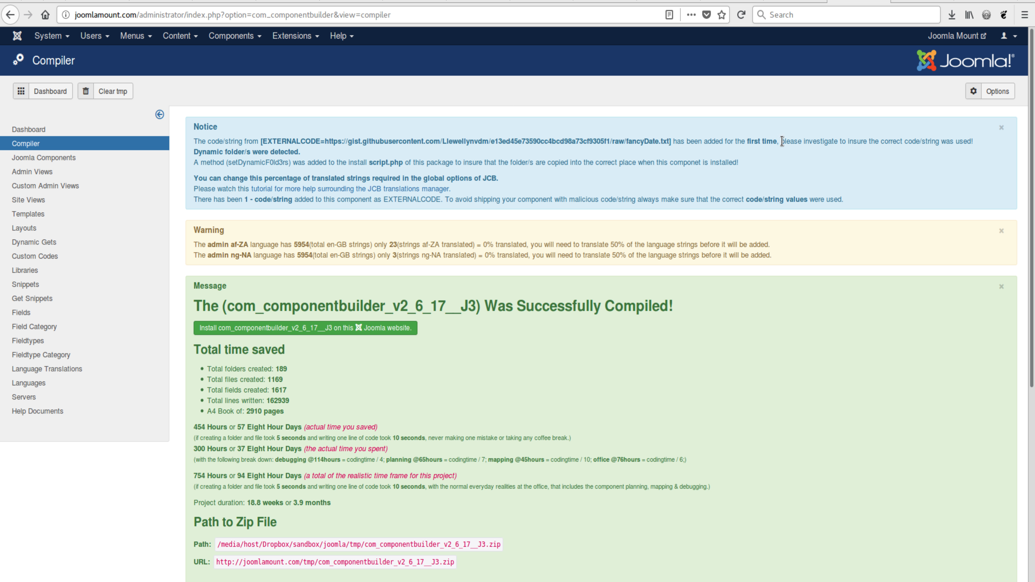
left_click_drag(781, 142, 970, 147)
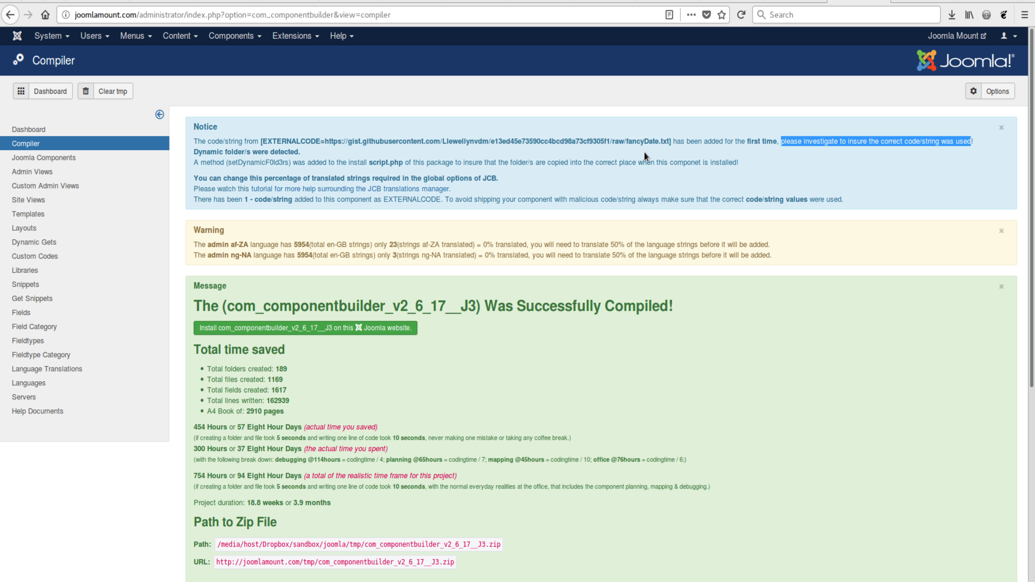
left_click(98, 2)
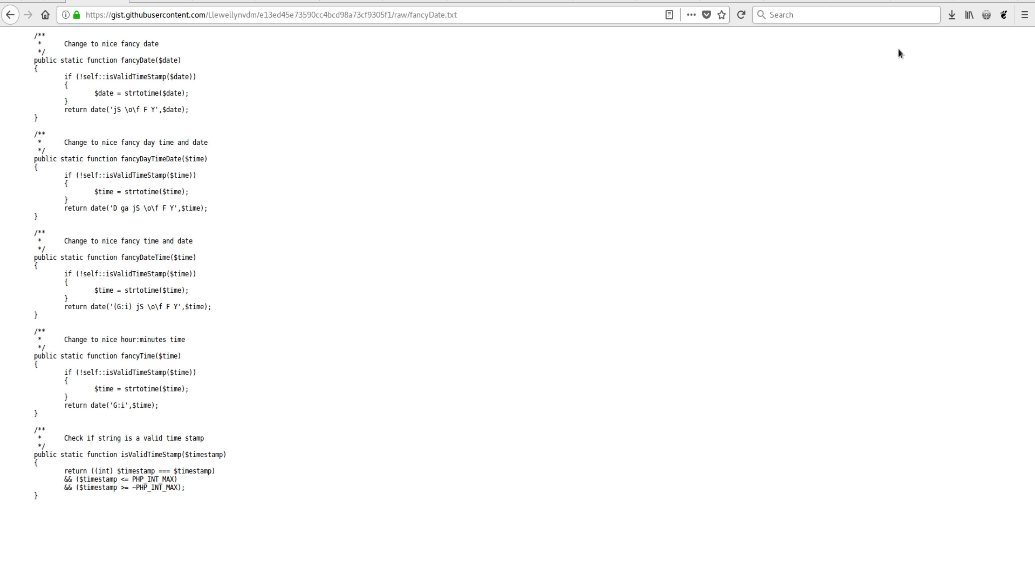
left_click(850, 3)
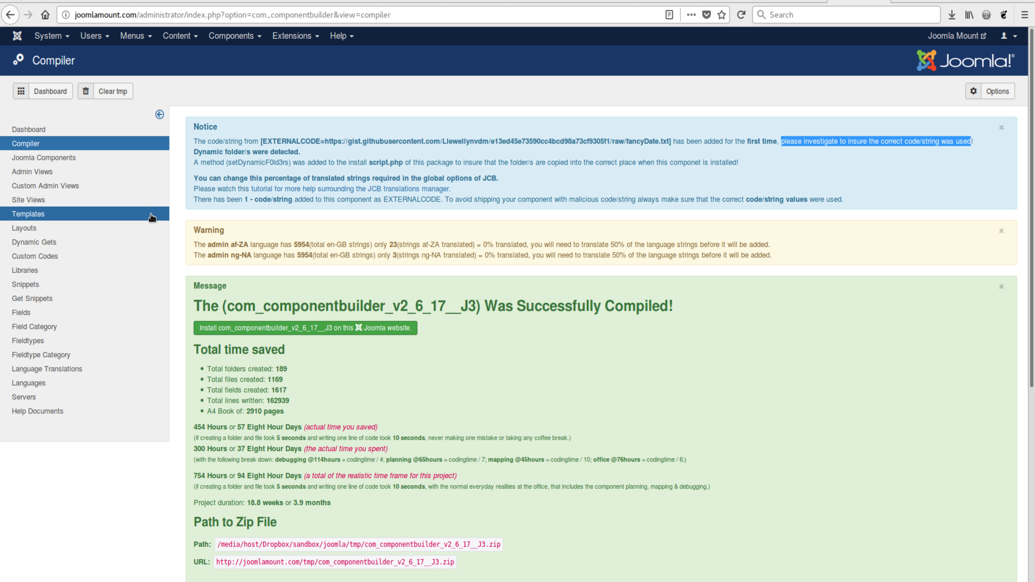
left_click_drag(194, 200, 844, 202)
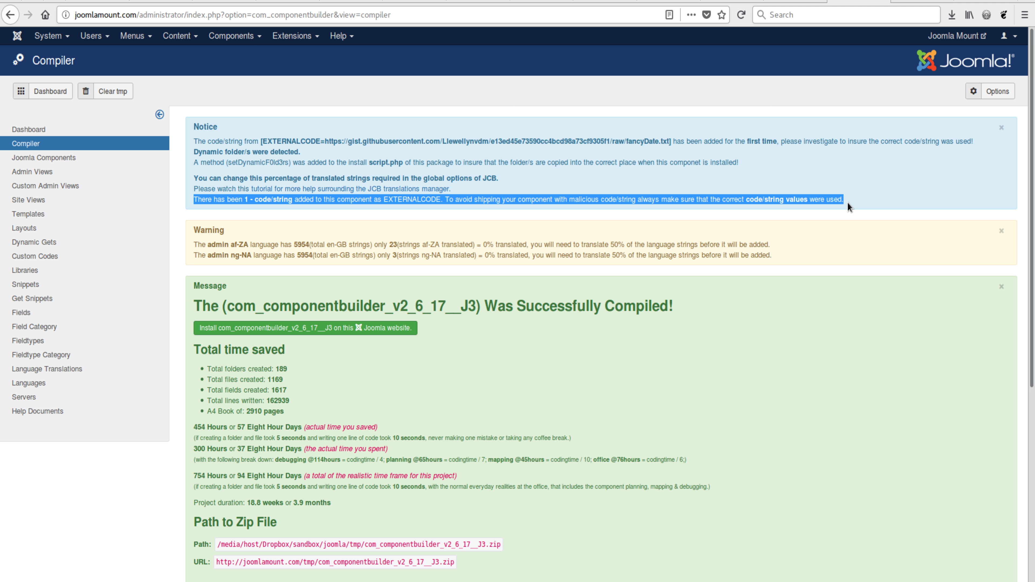
left_click(855, 141)
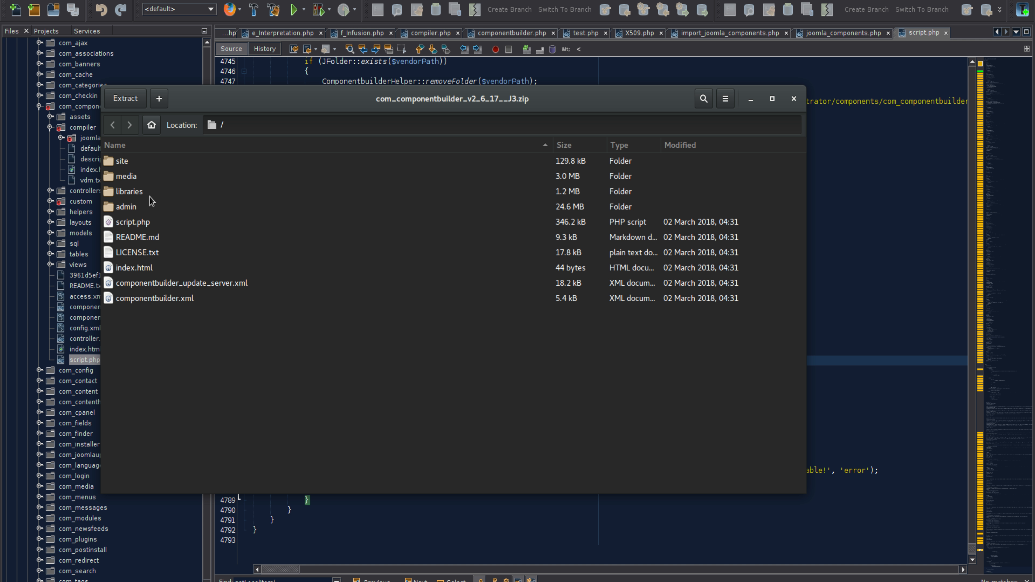
In com_componentbuilder_v2_6_17__J3.zip, open componentbuilder.php from admin/helpers in the code editor and look through the fancy date functions
left_click(133, 192)
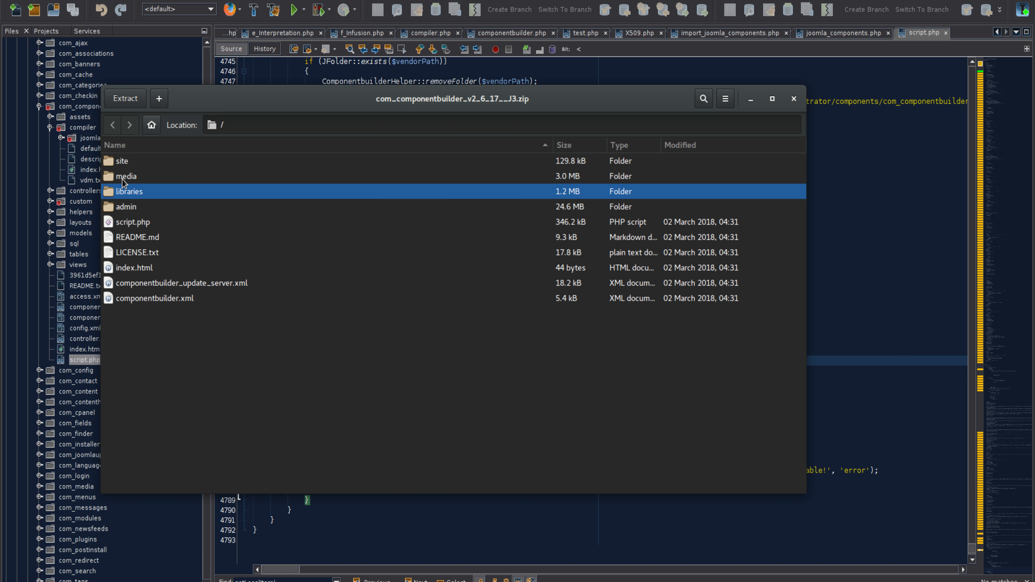
double_click(128, 207)
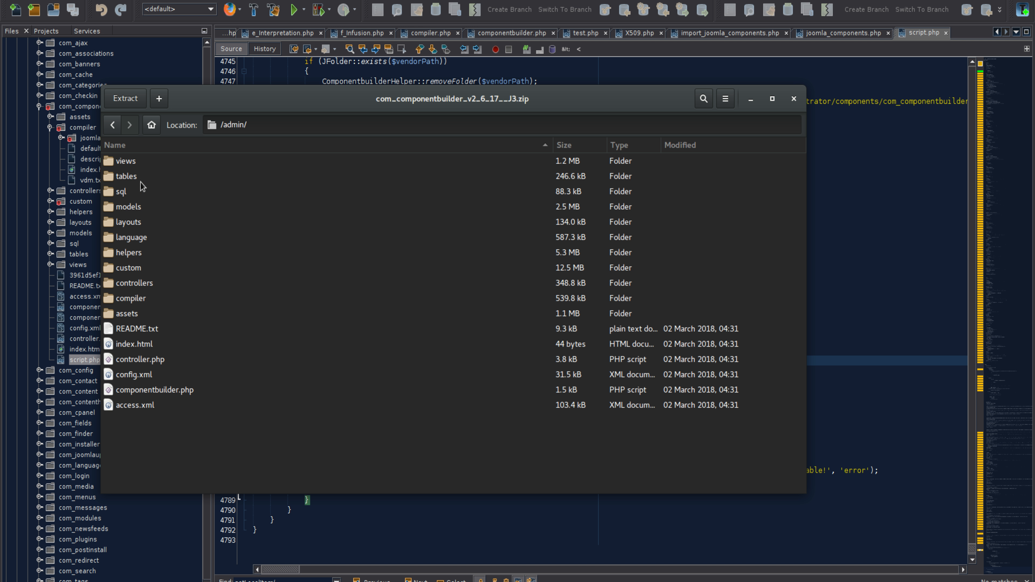
double_click(132, 253)
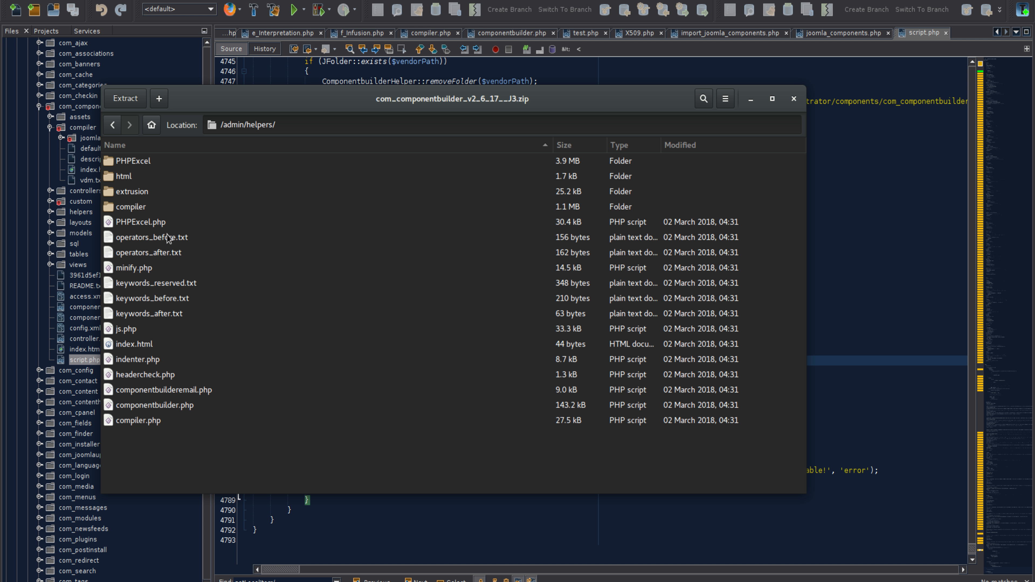
left_click(158, 407)
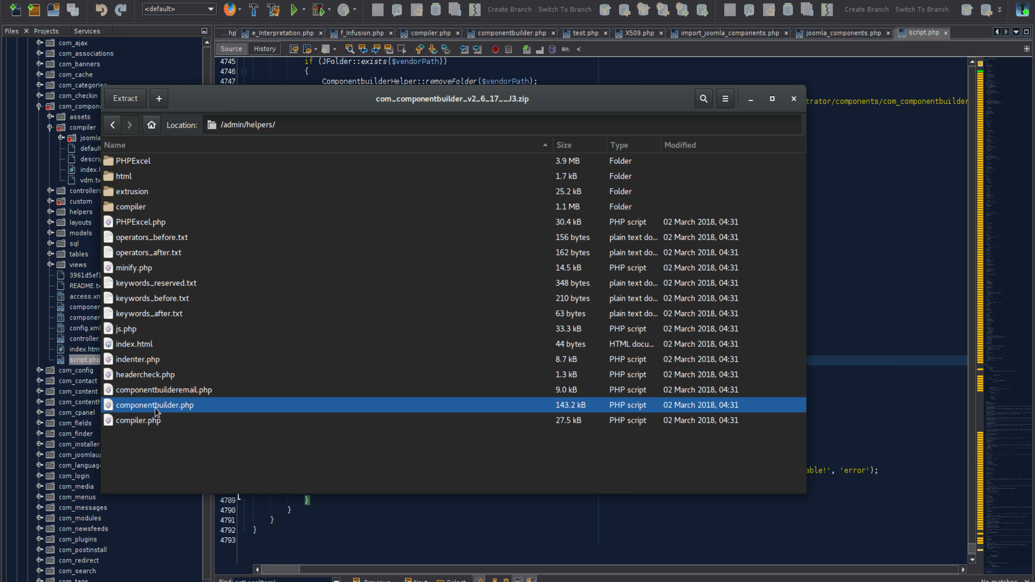
double_click(322, 406)
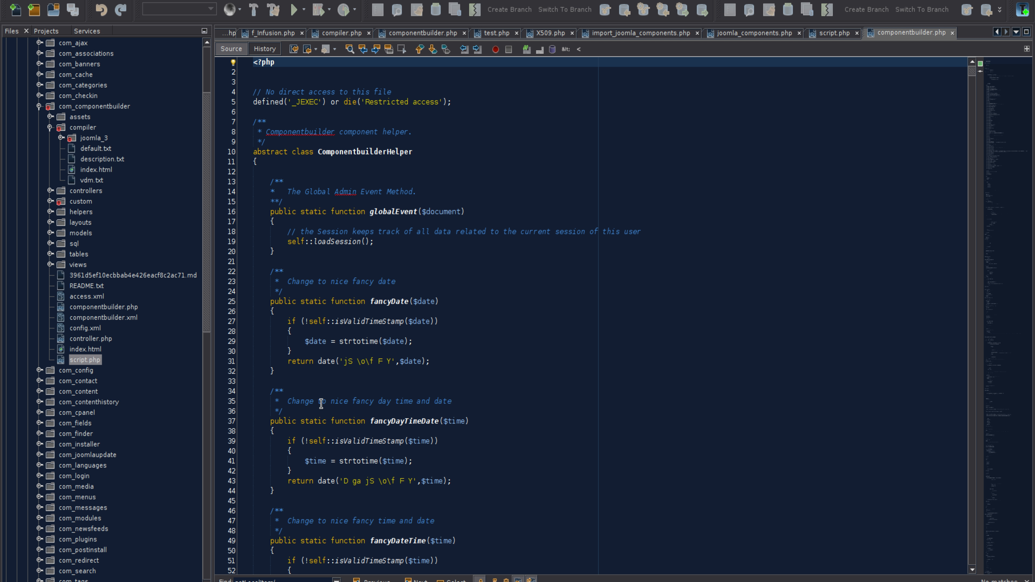
scroll(536, 370, "down", 2)
scroll(536, 370, "up", 2)
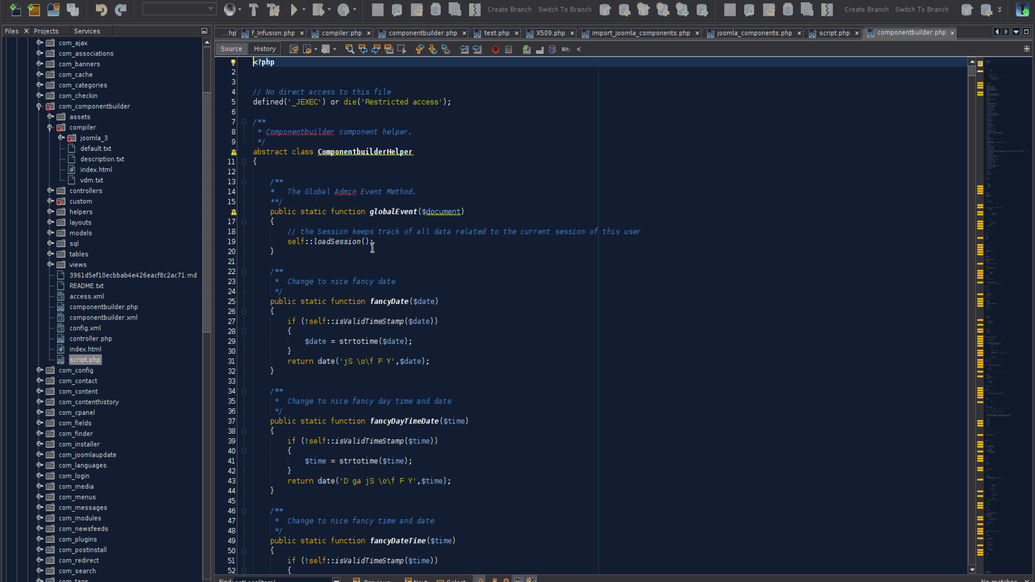
Examine the date functions in componentbuilder.php from fancyDate to isValidTimeStamp, highlighting the whole block from the fancyDate comment to isValidTimeStamp
scroll(375, 245, "down", 2)
scroll(318, 221, "down", 5)
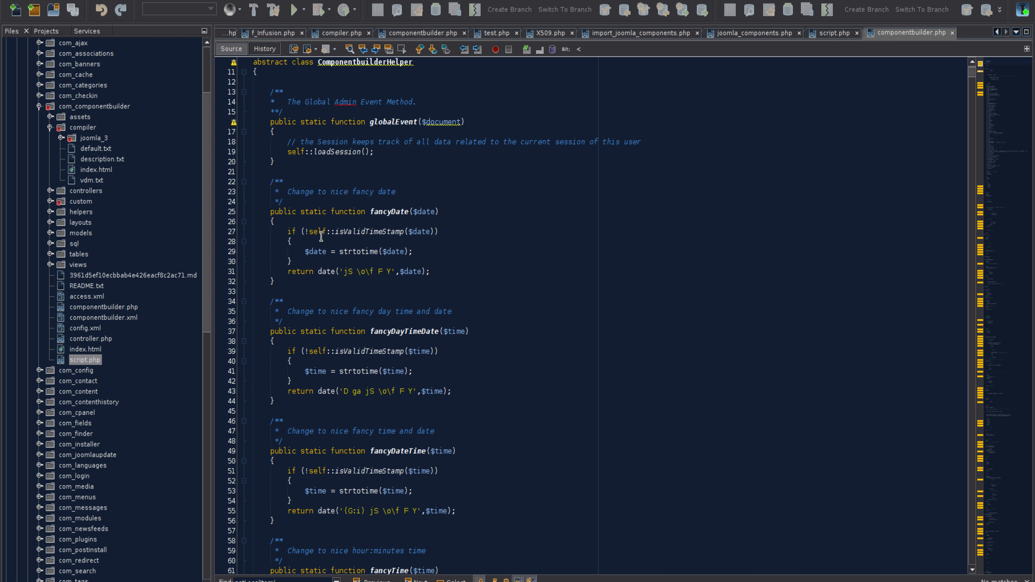
scroll(427, 280, "down", 5)
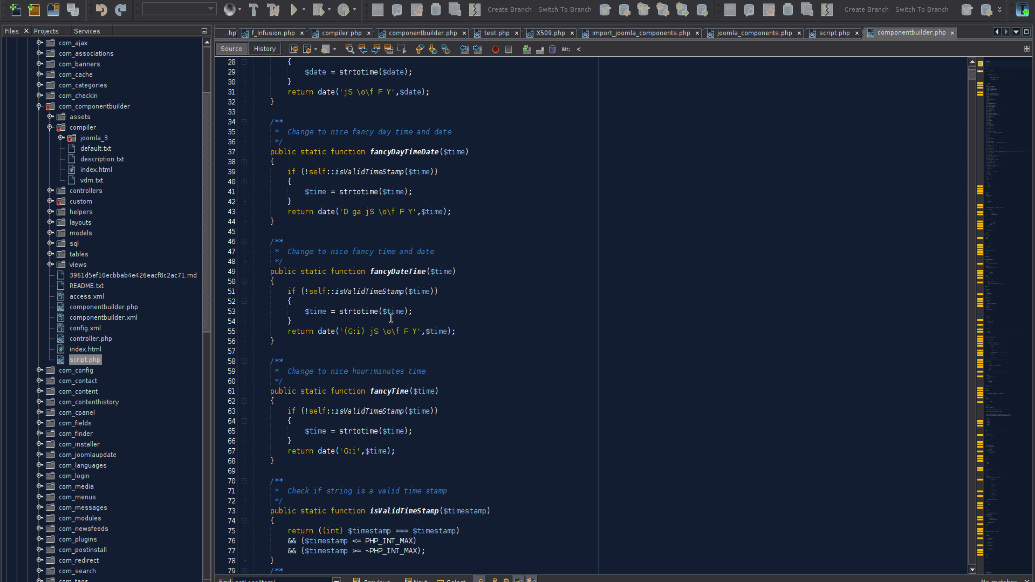
scroll(361, 428, "down", 2)
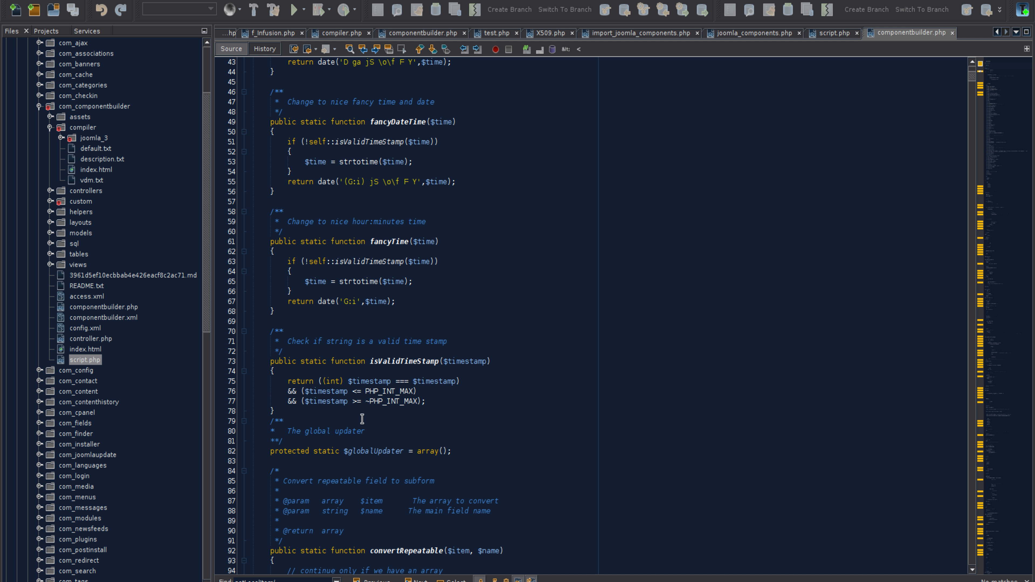
left_click_drag(309, 411, 242, 181)
scroll(289, 245, "up", 11)
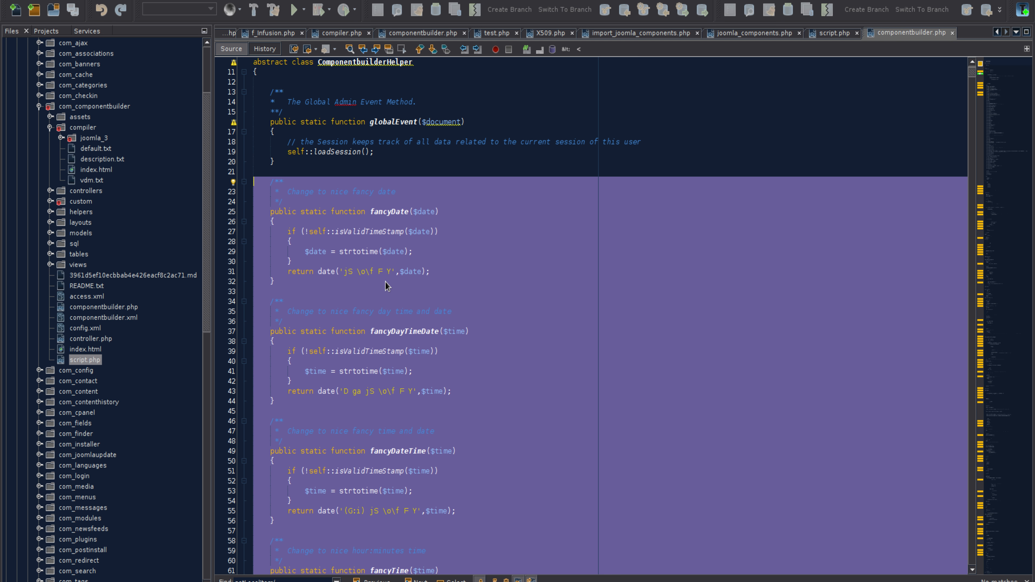
scroll(416, 318, "down", 7)
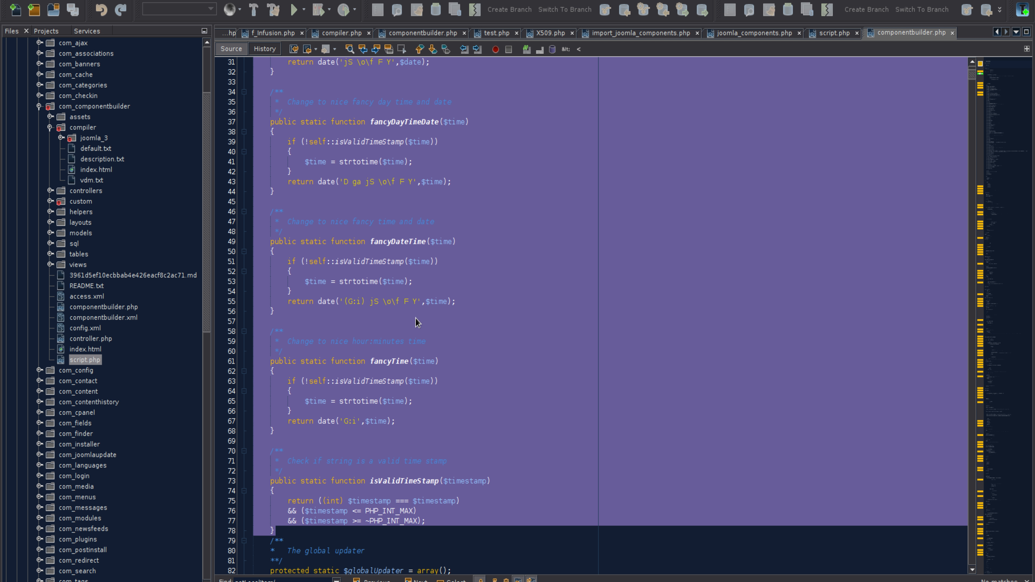
scroll(415, 322, "up", 8)
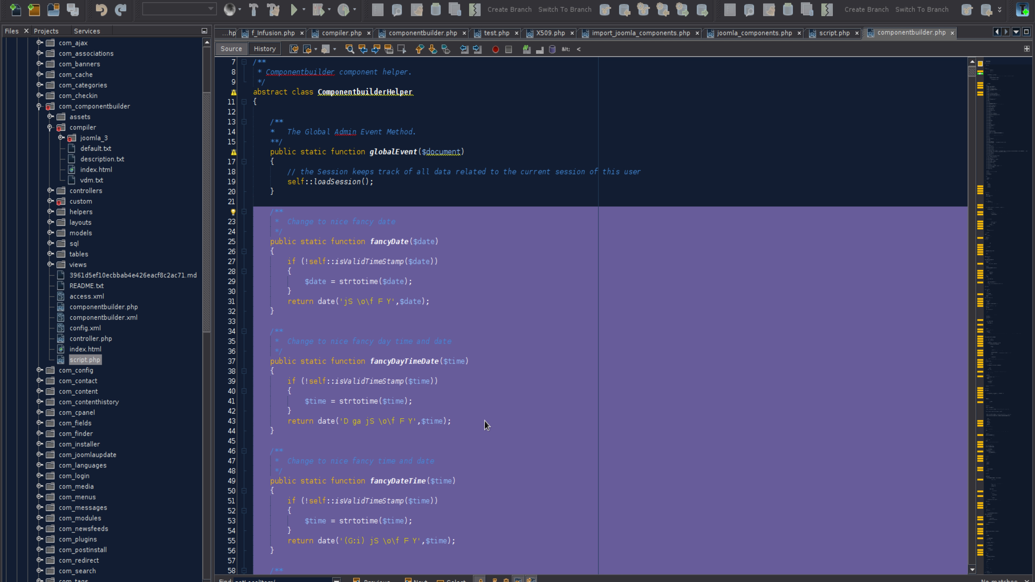
left_click(393, 233)
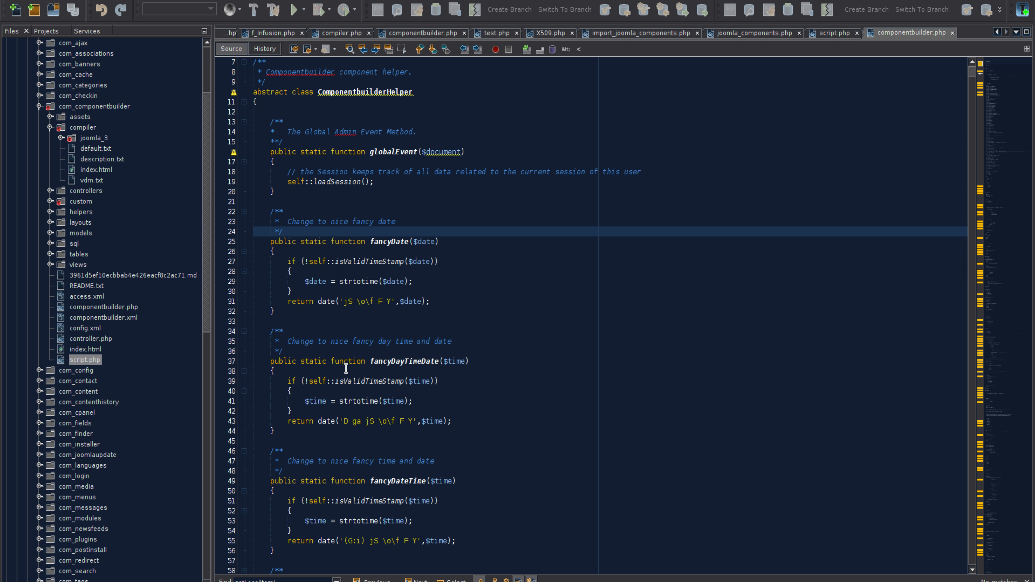
scroll(436, 428, "down", 5)
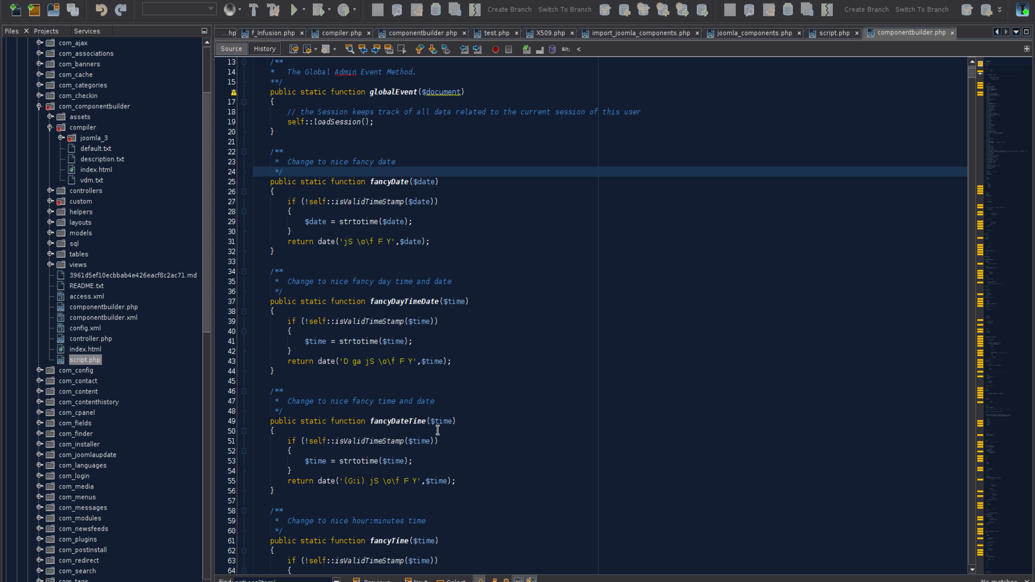
scroll(437, 431, "down", 6)
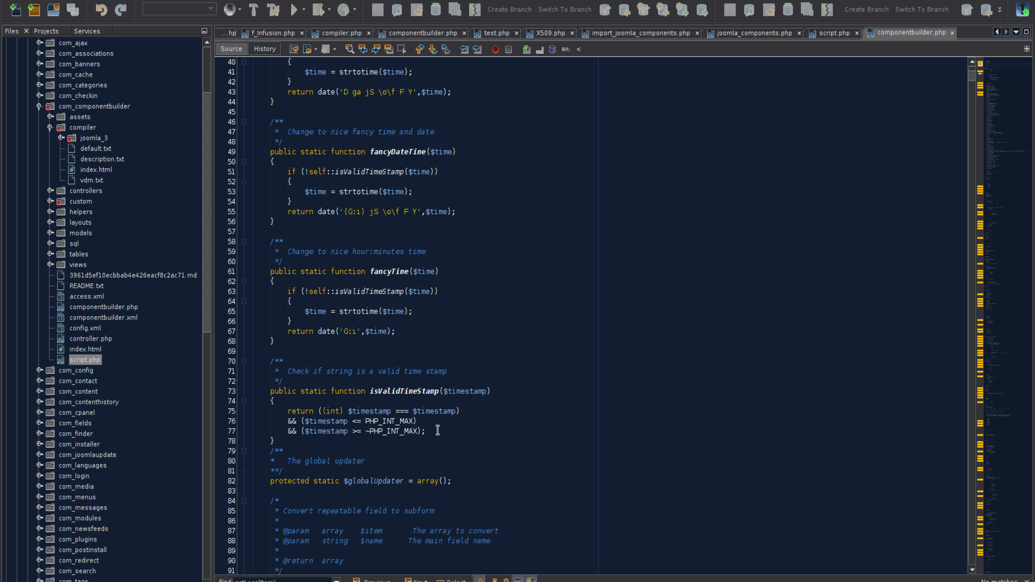
scroll(437, 430, "up", 11)
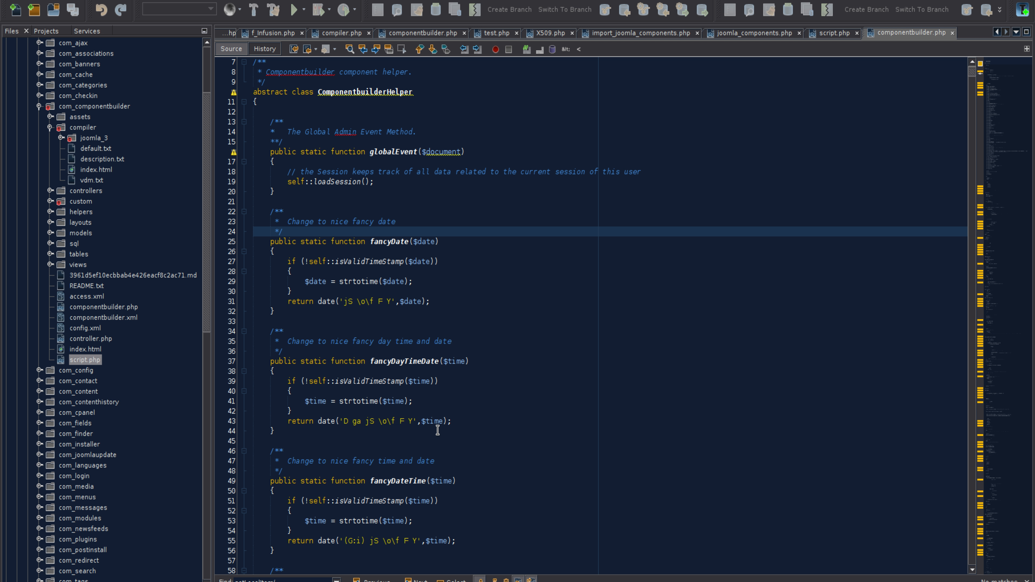
Switch to the browser and update the public gist fancyDate.txt with the "(change was made)" note in its first comment
key("alt+Tab")
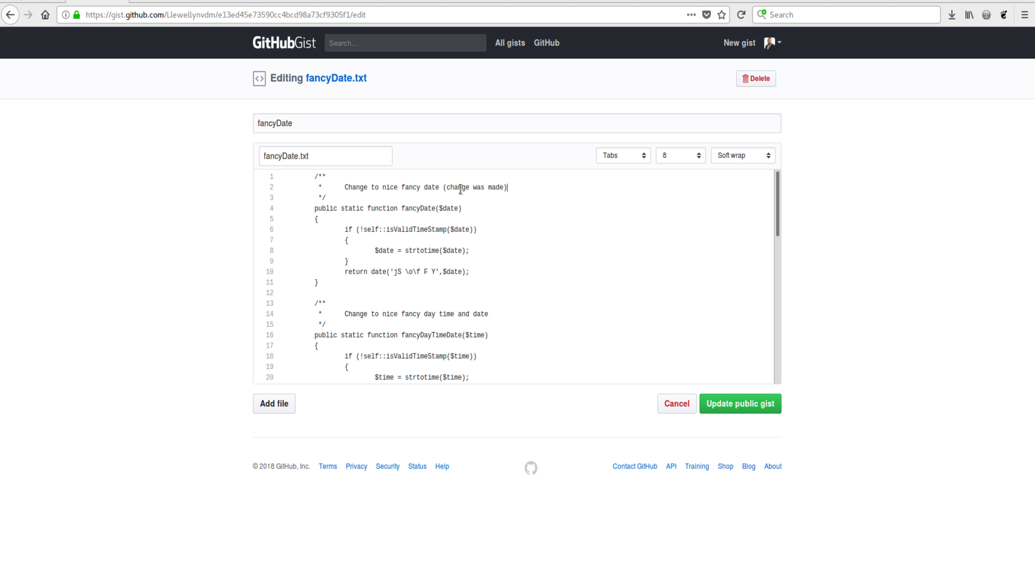
left_click_drag(438, 187, 517, 188)
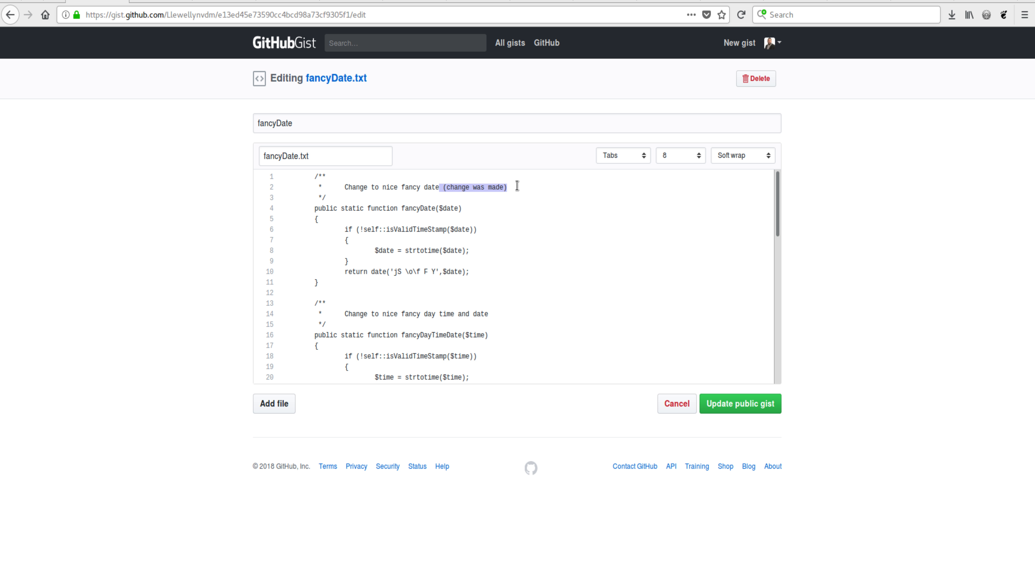
left_click(718, 408)
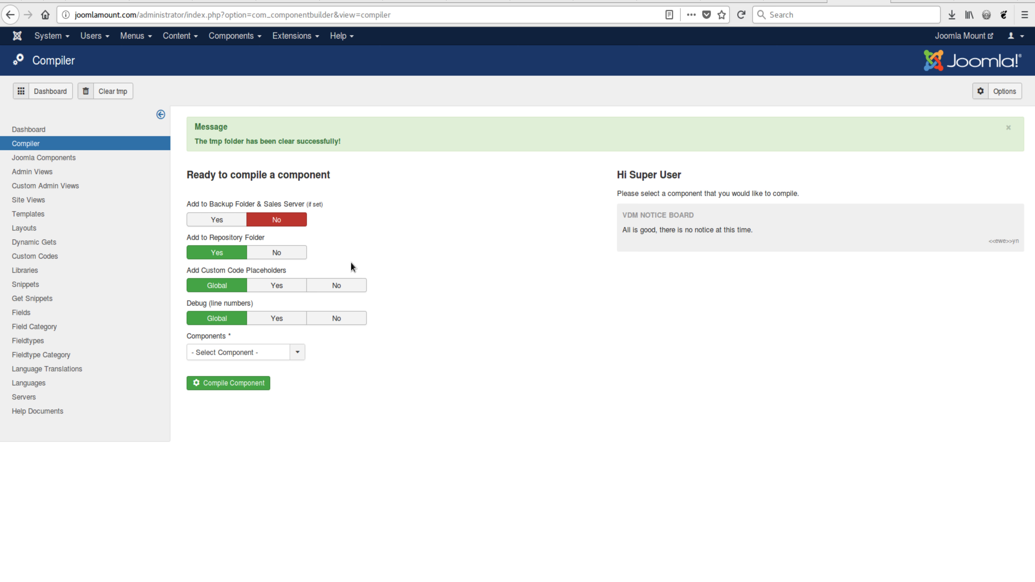
Compile the Component Builder (public) component again with the repository folder option on and the backup option off
left_click(255, 352)
left_click(251, 381)
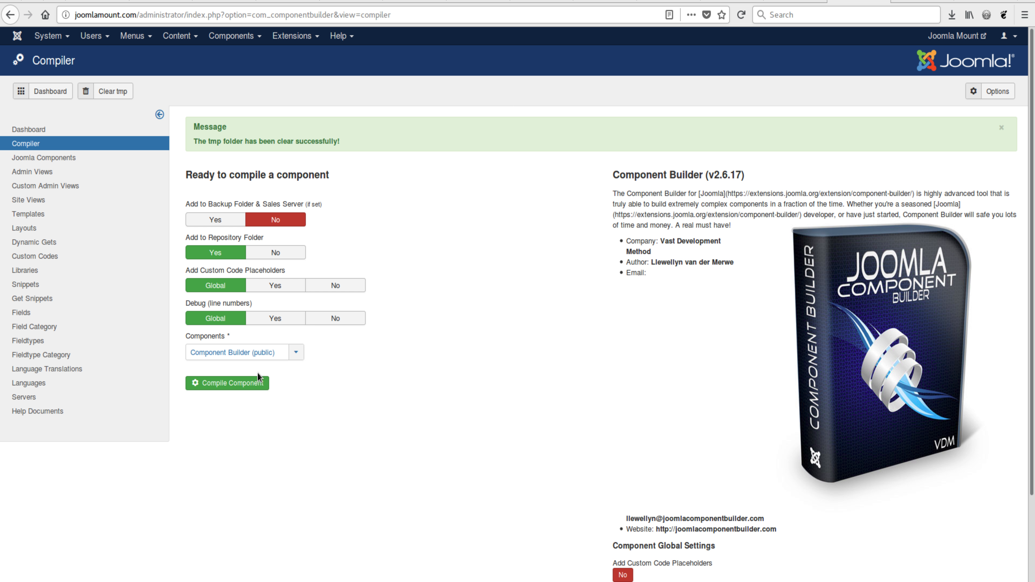
left_click(256, 384)
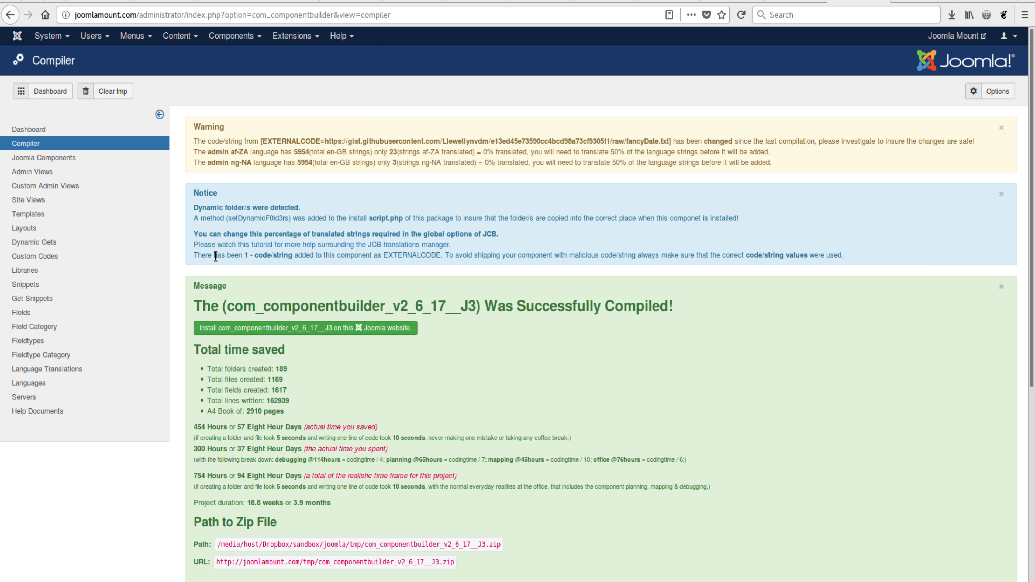
Read the compiler's EXTERNALCODE notice and the warning about the code string from the fancyDate.txt URL
left_click_drag(193, 255, 860, 256)
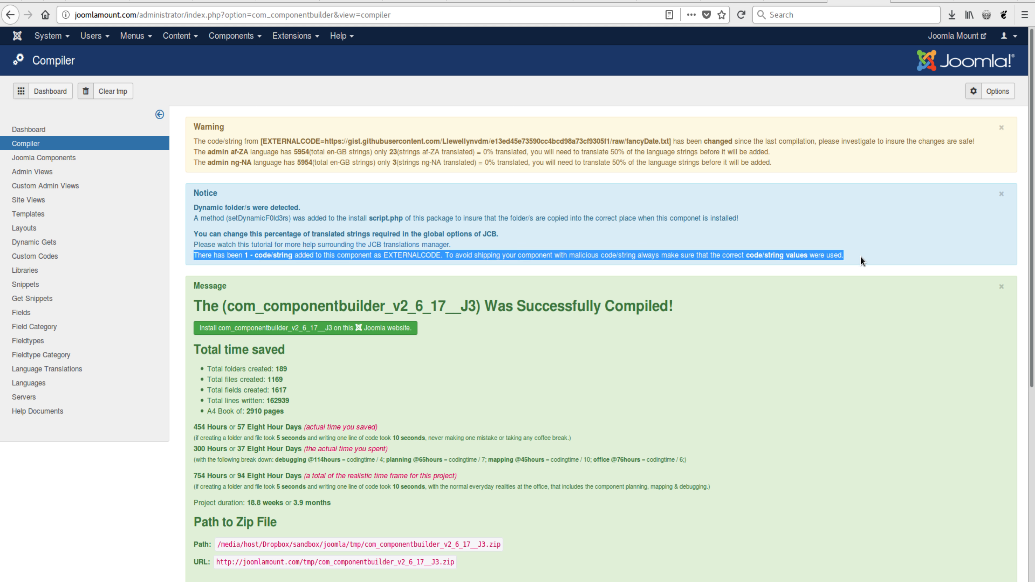
left_click(507, 244)
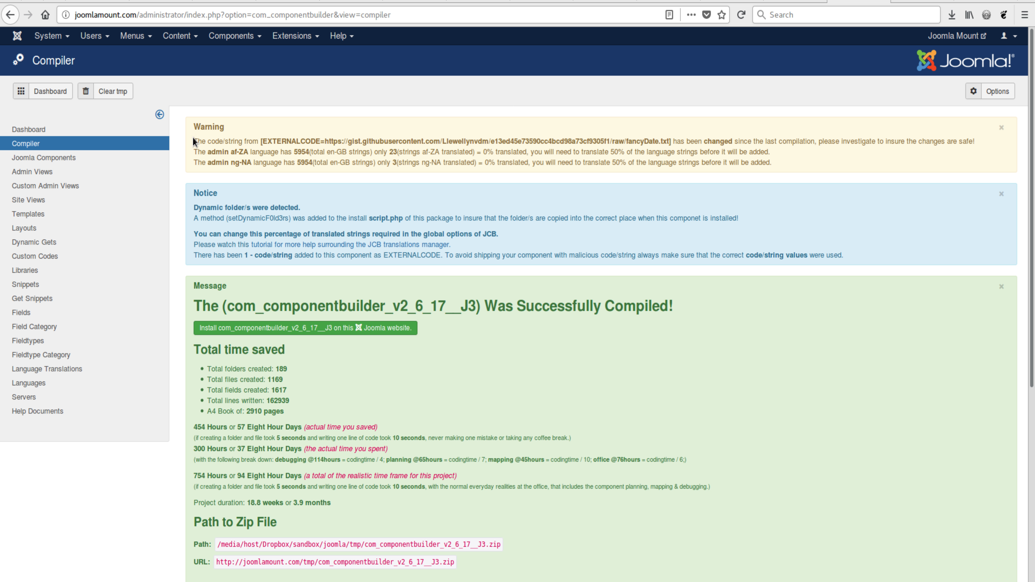
left_click_drag(231, 135, 981, 138)
left_click(983, 138)
double_click(710, 141)
In the code editor, check the fancyDate comment of the recompiled componentbuilder.php for "(change was made)" and review the date functions below it
key("alt+Tab")
left_click_drag(396, 282, 473, 281)
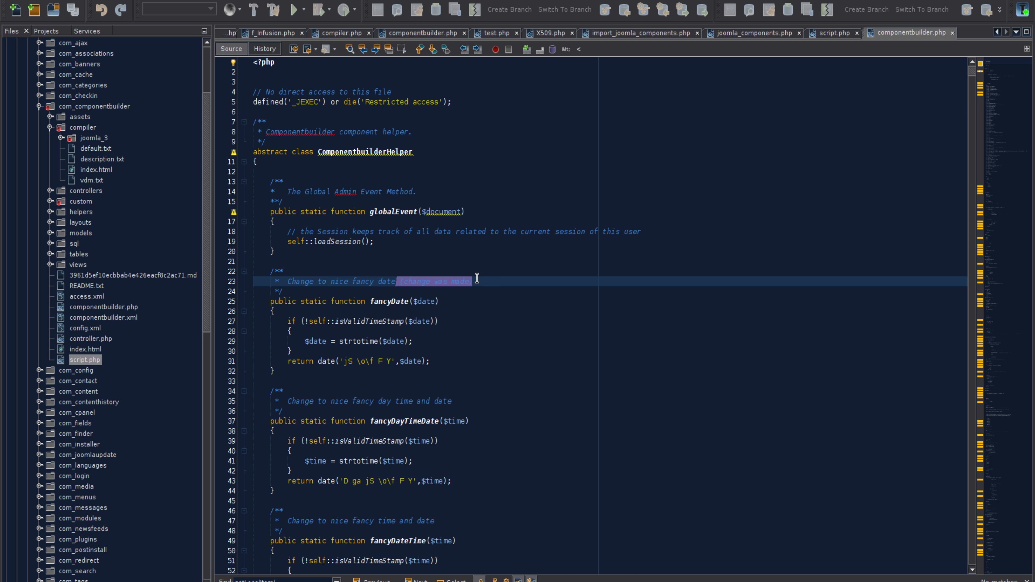
scroll(519, 290, "down", 7)
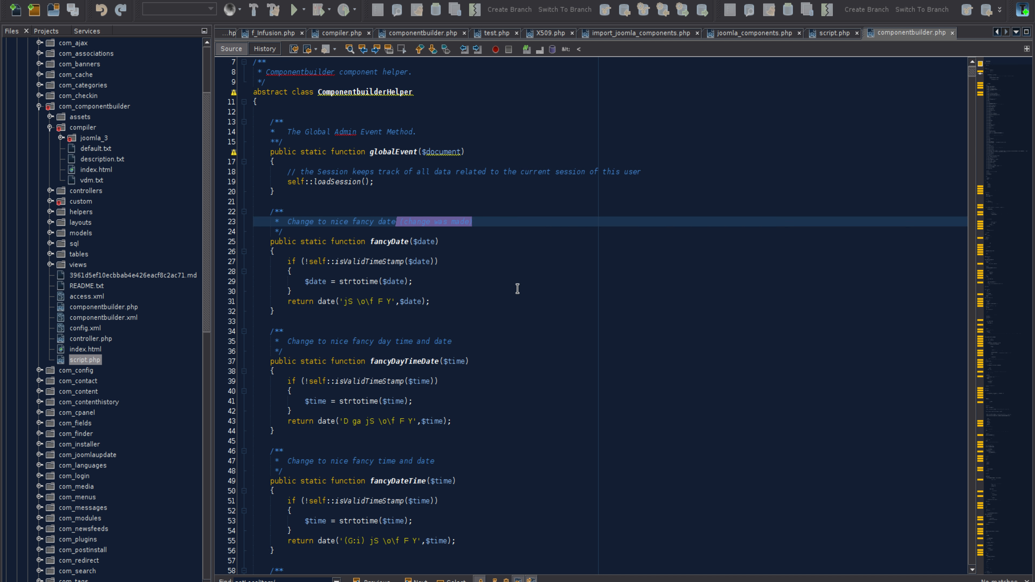
scroll(518, 290, "down", 3)
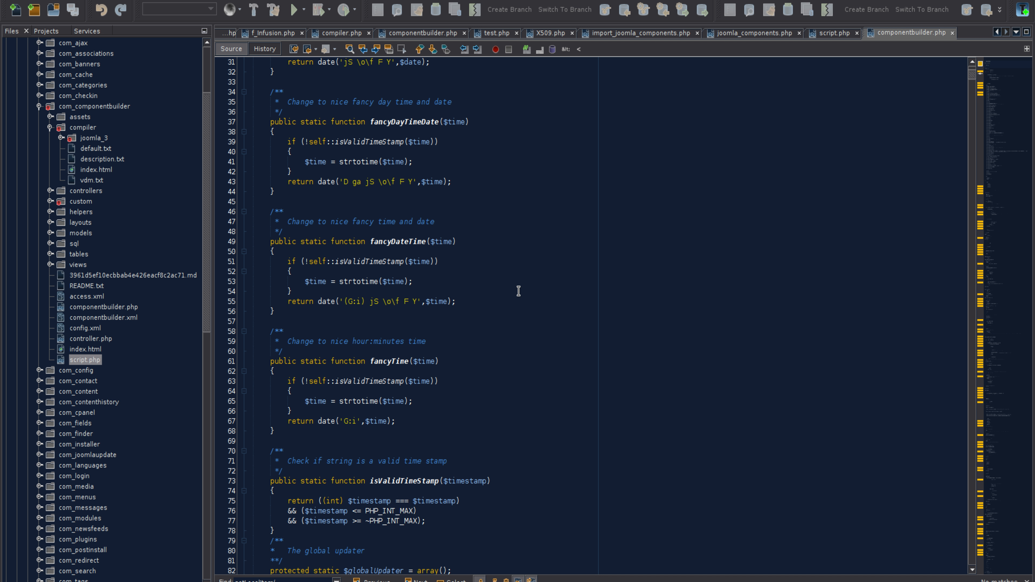
scroll(518, 291, "up", 7)
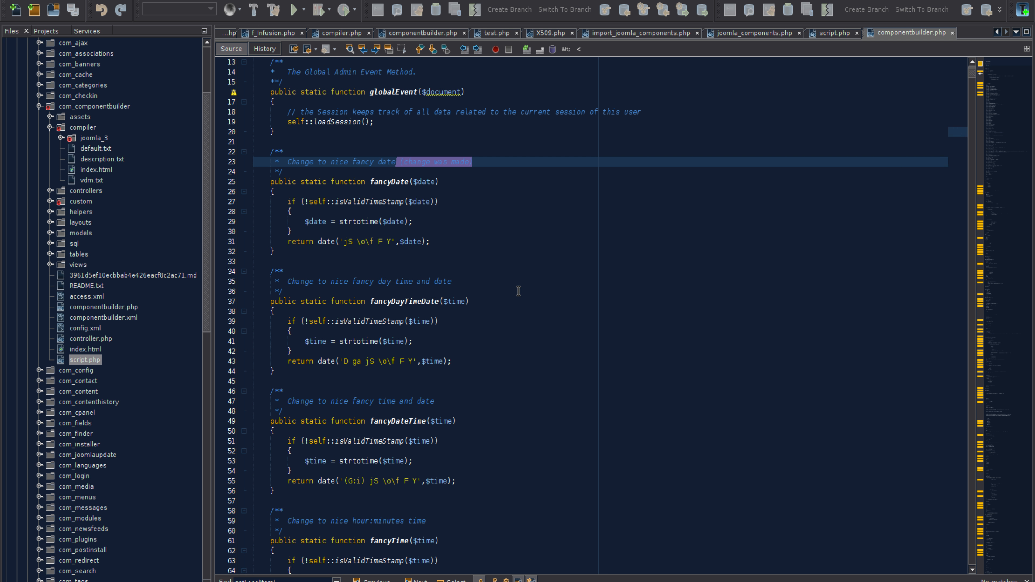
scroll(518, 290, "down", 6)
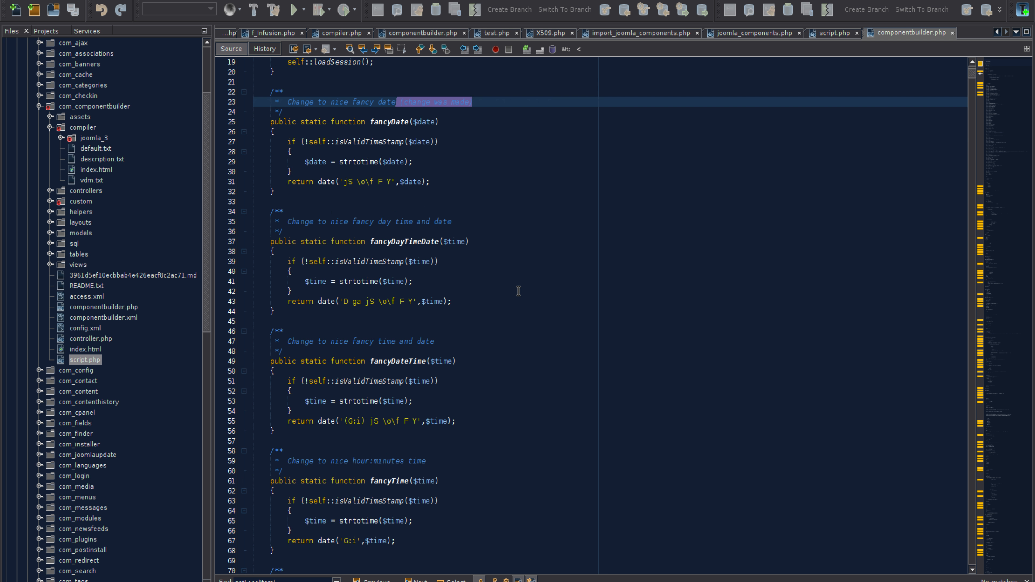
scroll(518, 291, "down", 2)
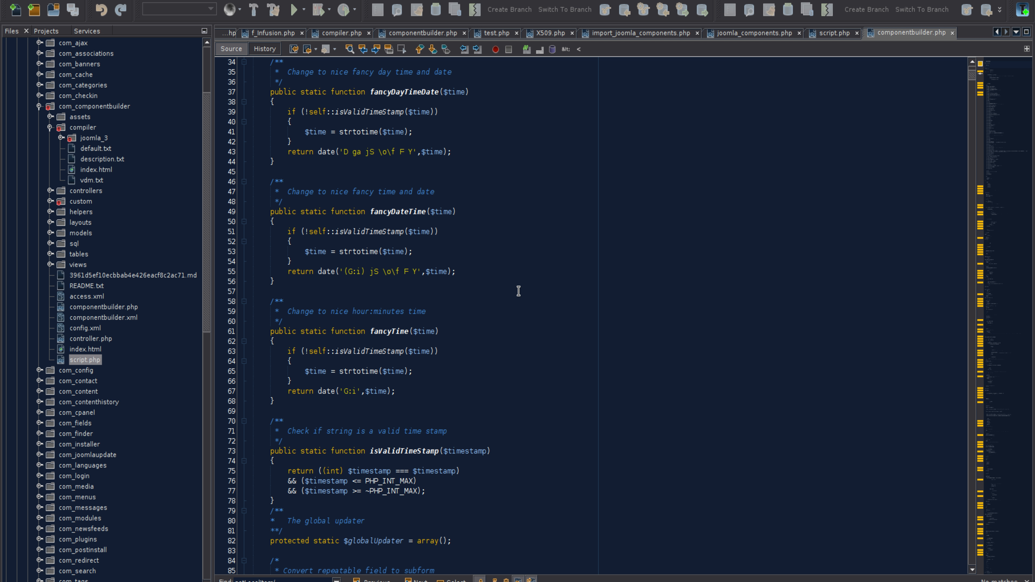
scroll(518, 291, "up", 6)
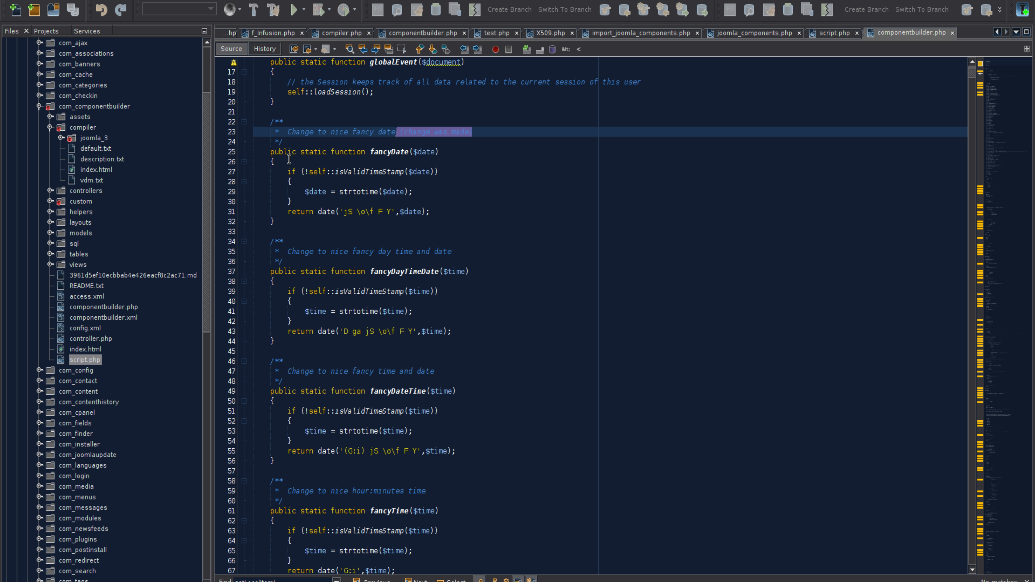
Replace the fancyDate function body, through the comment above fancyDayTimeDate, with the invalid text "vbdyhsrehgdytjtfnydnhth" to provoke a syntax error
left_click(309, 153)
left_click_drag(309, 155, 376, 259)
type("vbdyhsrehgdytjtfnydnhth")
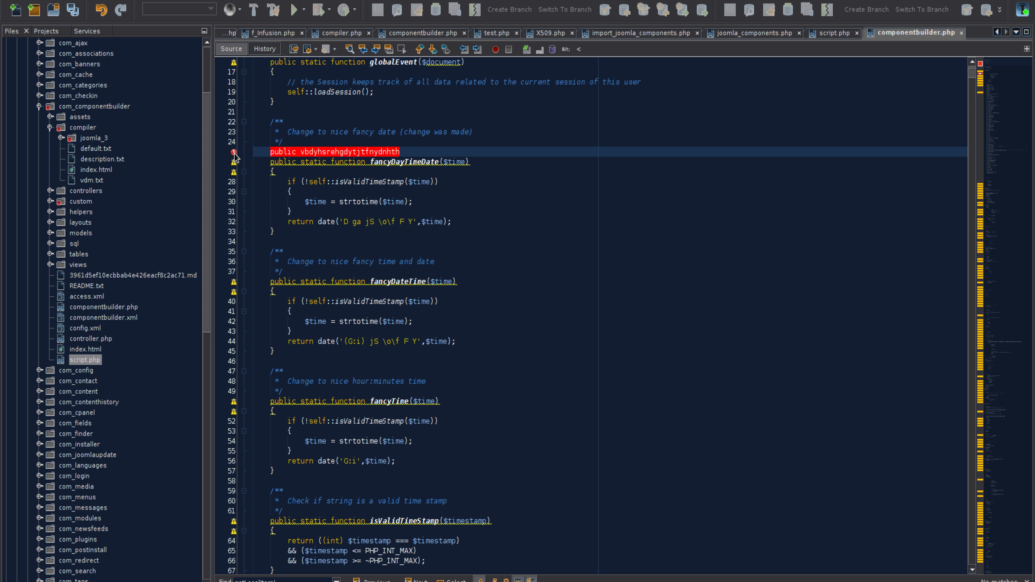
mouse_move(234, 153)
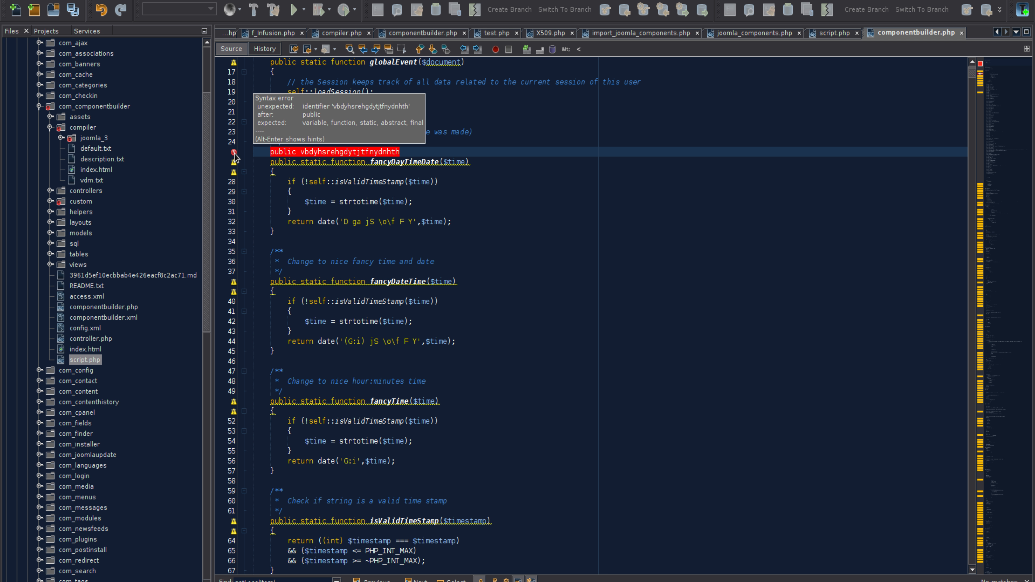
right_click(418, 150)
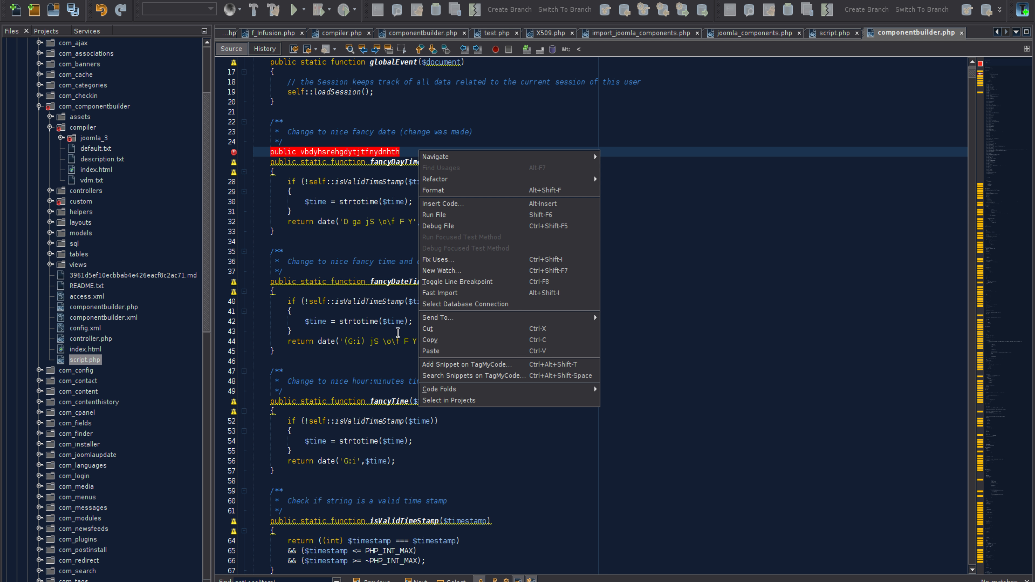
left_click(393, 303)
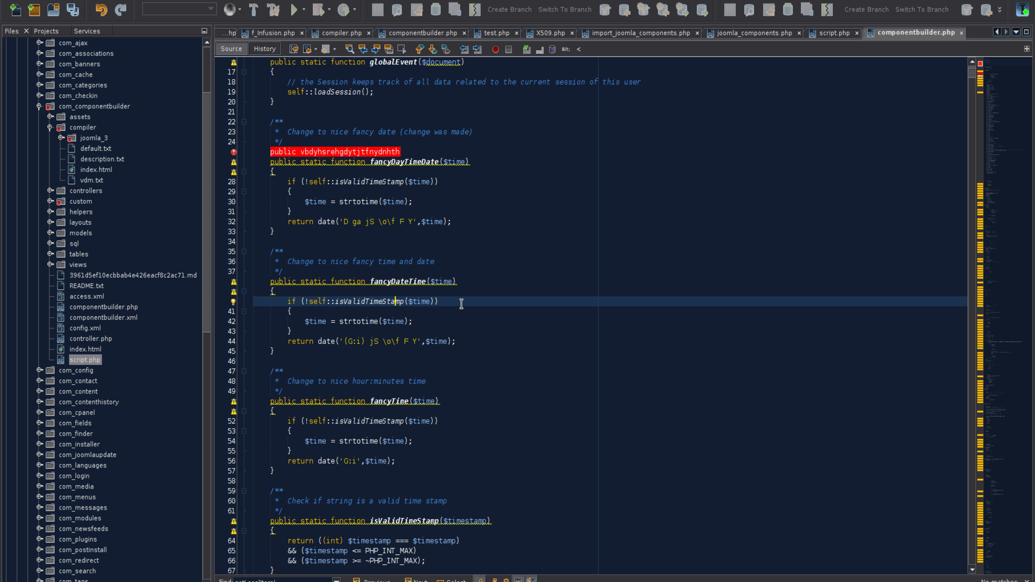
Switch to the browser showing the Joomla Components list
key("alt+Tab")
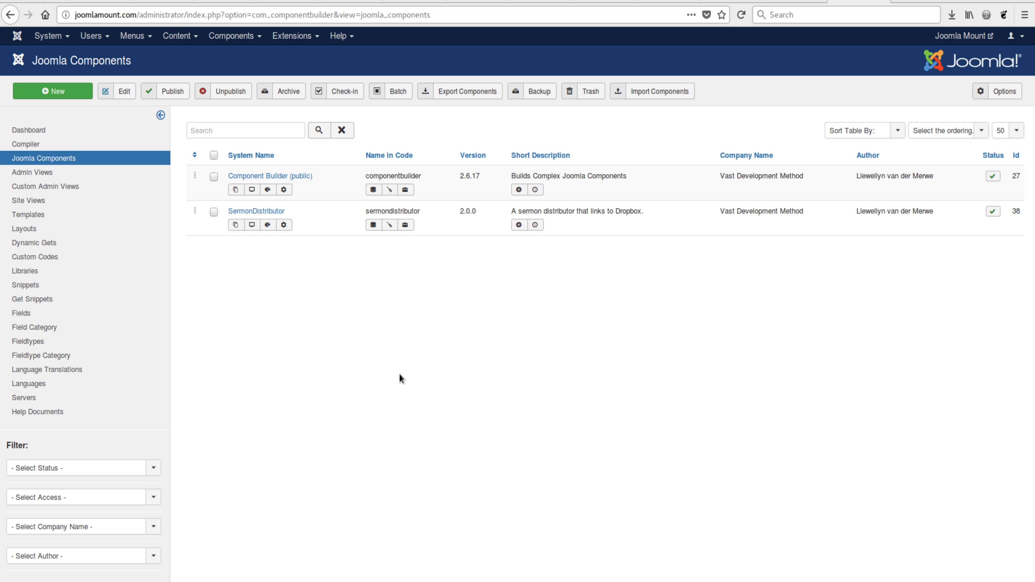